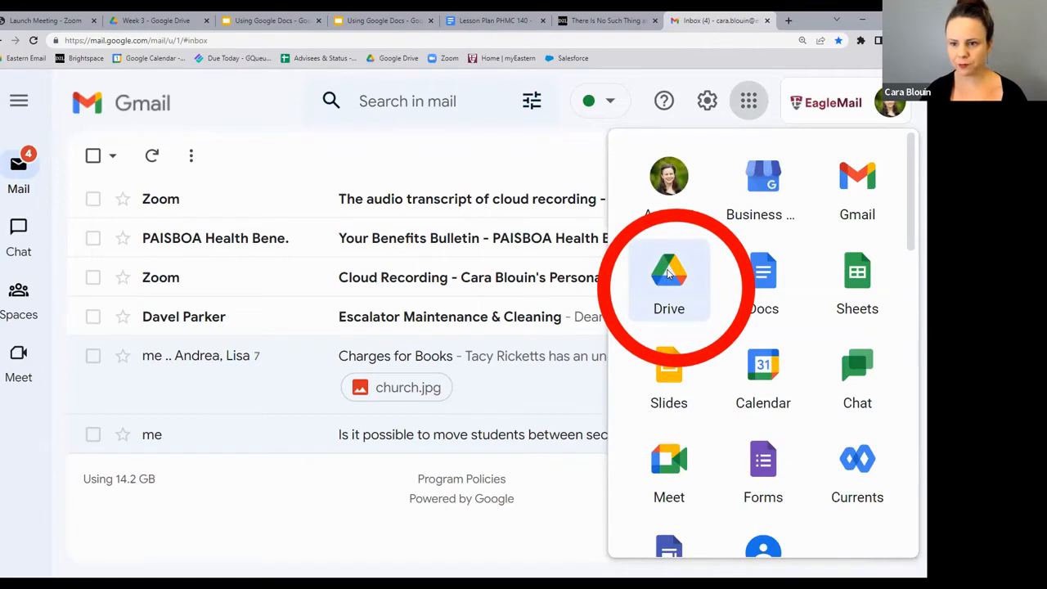
# Step: Open Google Drive from Gmail and create a new folder named "INST 140" in My Drive
pyautogui.click(669, 274)
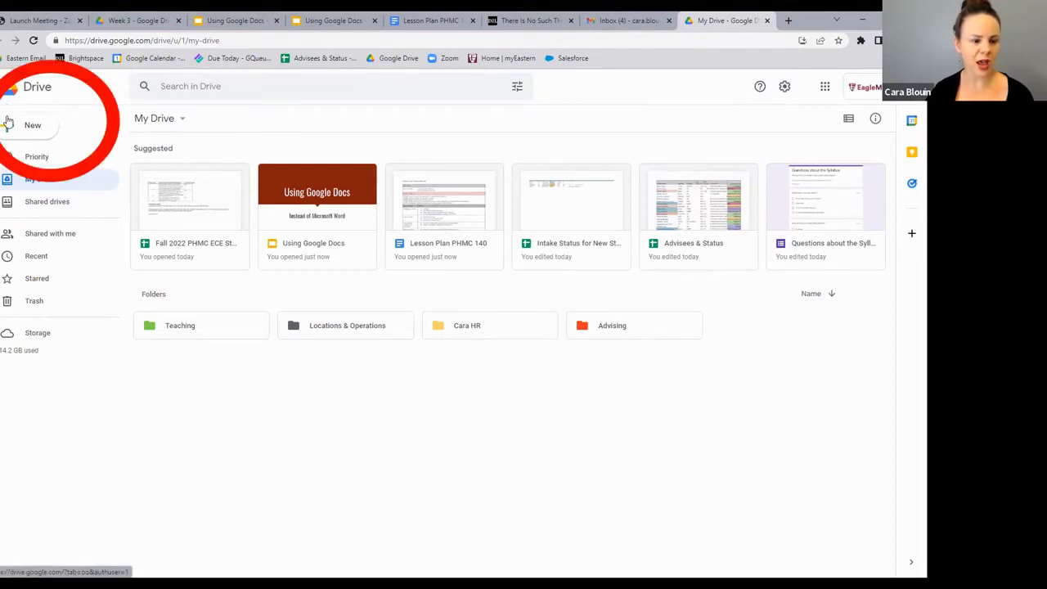
pyautogui.click(33, 128)
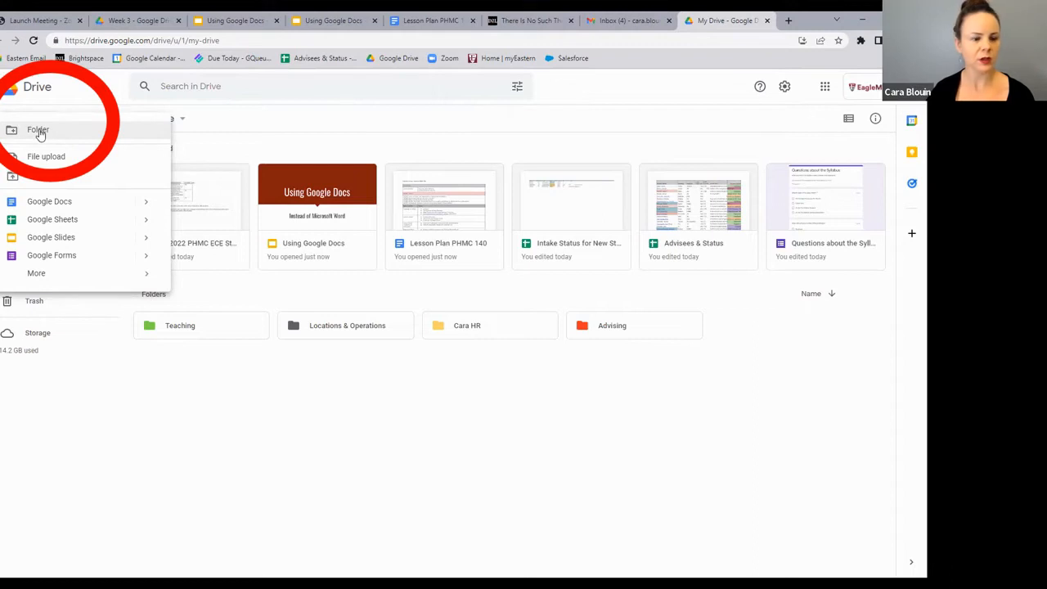
pyautogui.click(40, 131)
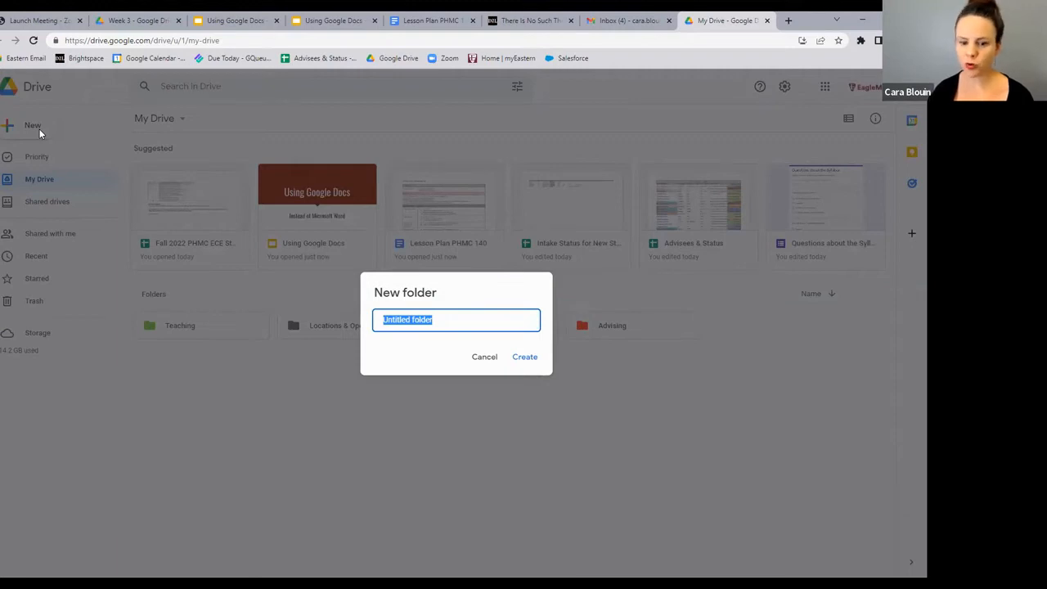
pyautogui.write('INST 140')
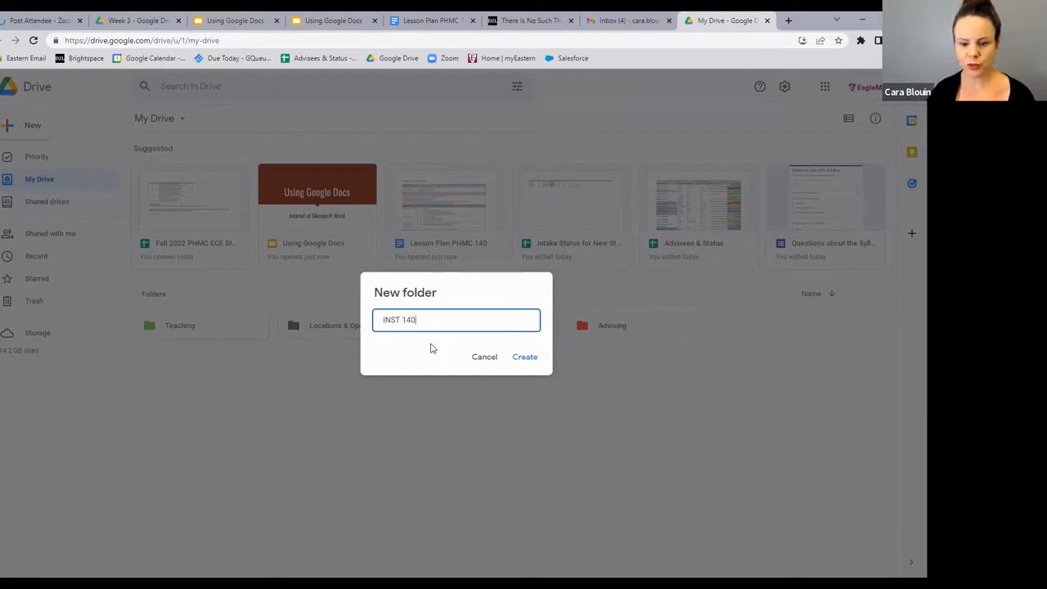
pyautogui.click(532, 362)
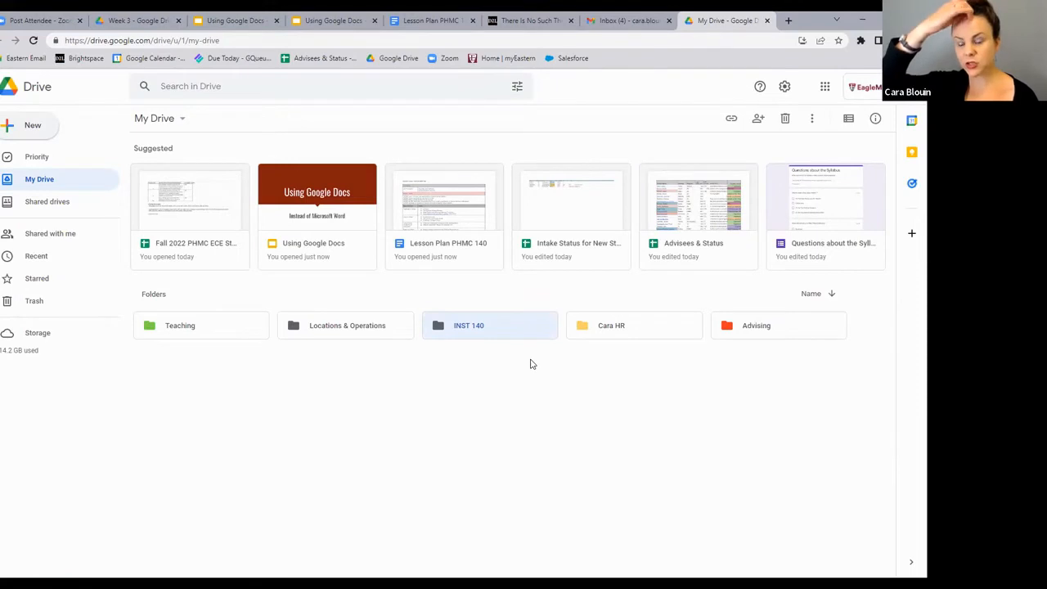
# Step: Change the colour of the INST 140 folder to lavender
pyautogui.rightClick(495, 327)
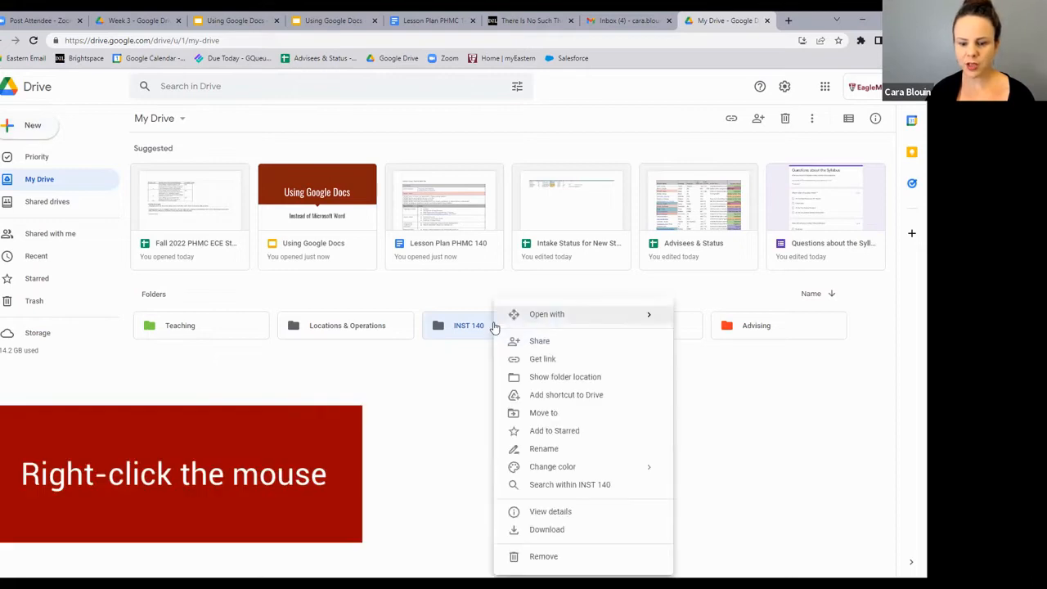
pyautogui.moveTo(542, 470)
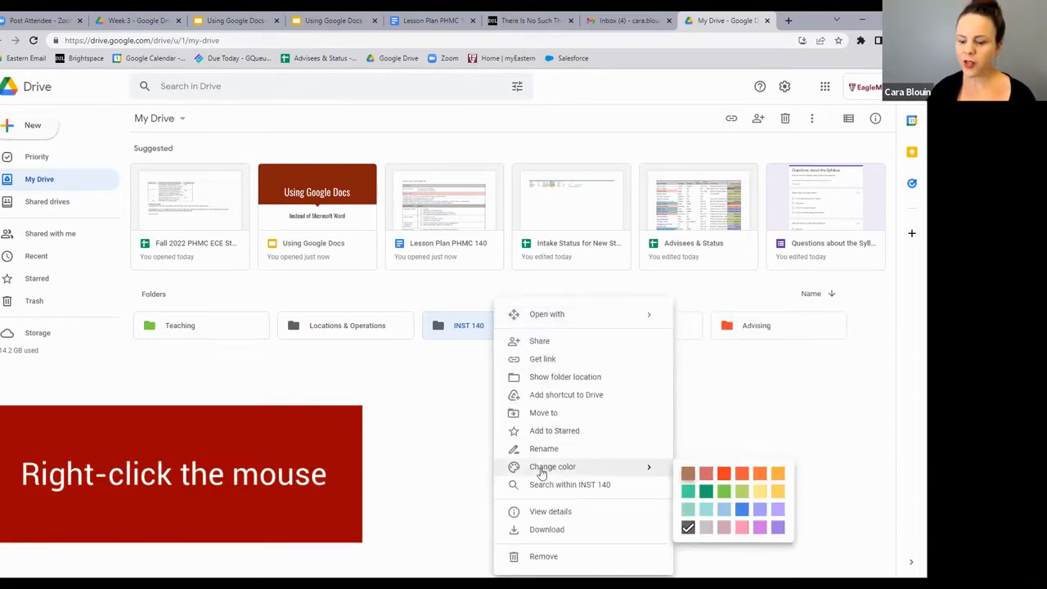
pyautogui.click(760, 511)
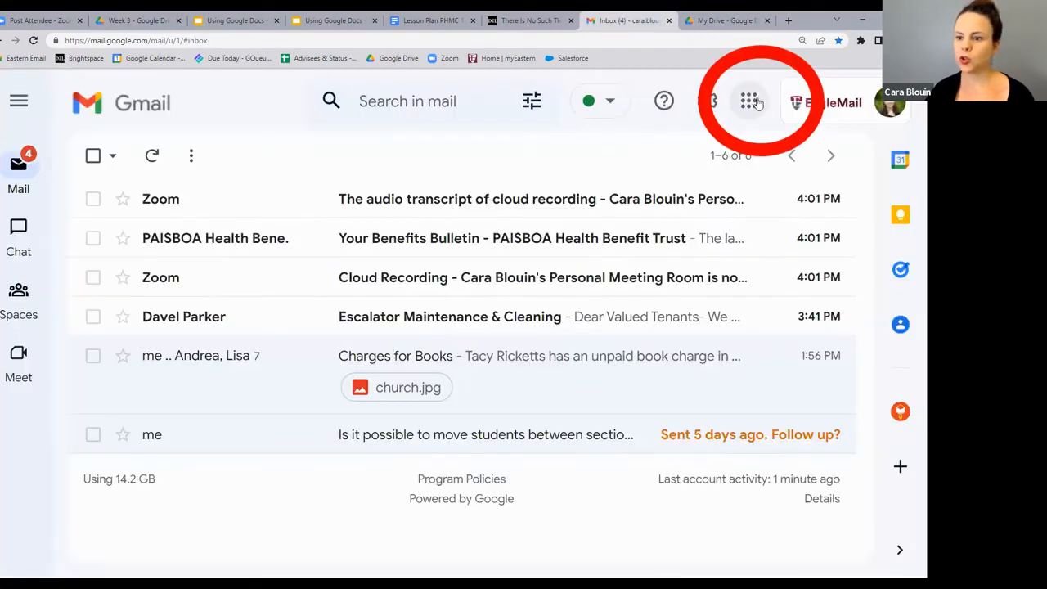
# Step: Switch from Gmail to Google Drive again and open the INST 140 folder
pyautogui.click(751, 99)
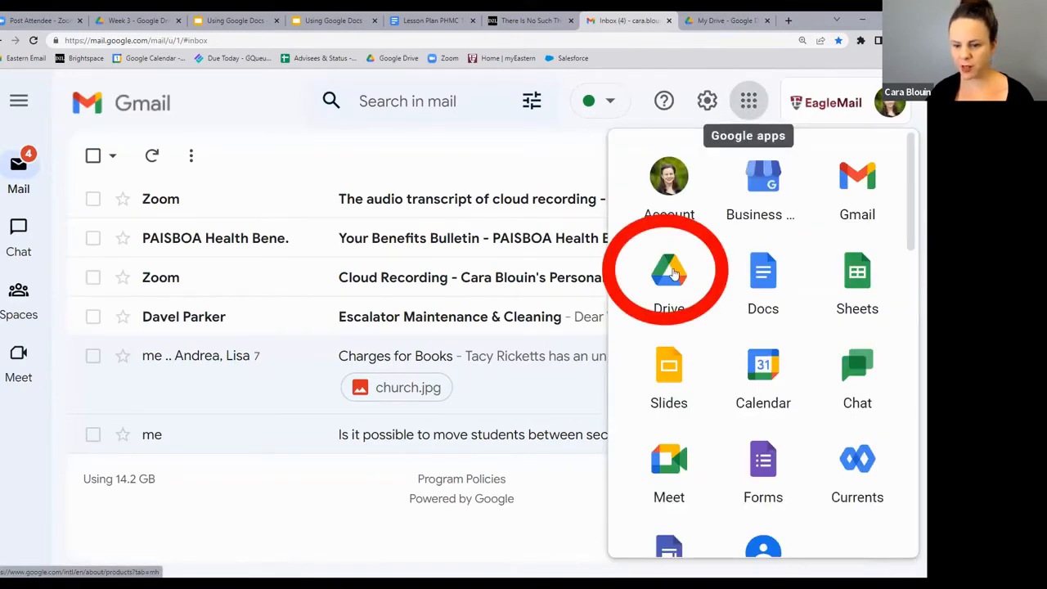
pyautogui.click(669, 270)
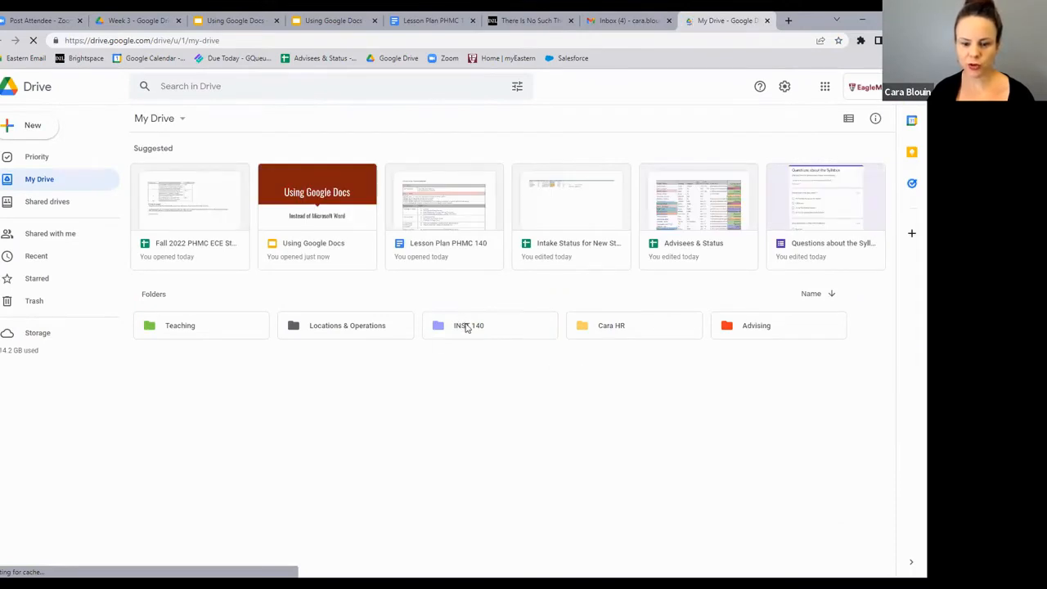
pyautogui.click(467, 327)
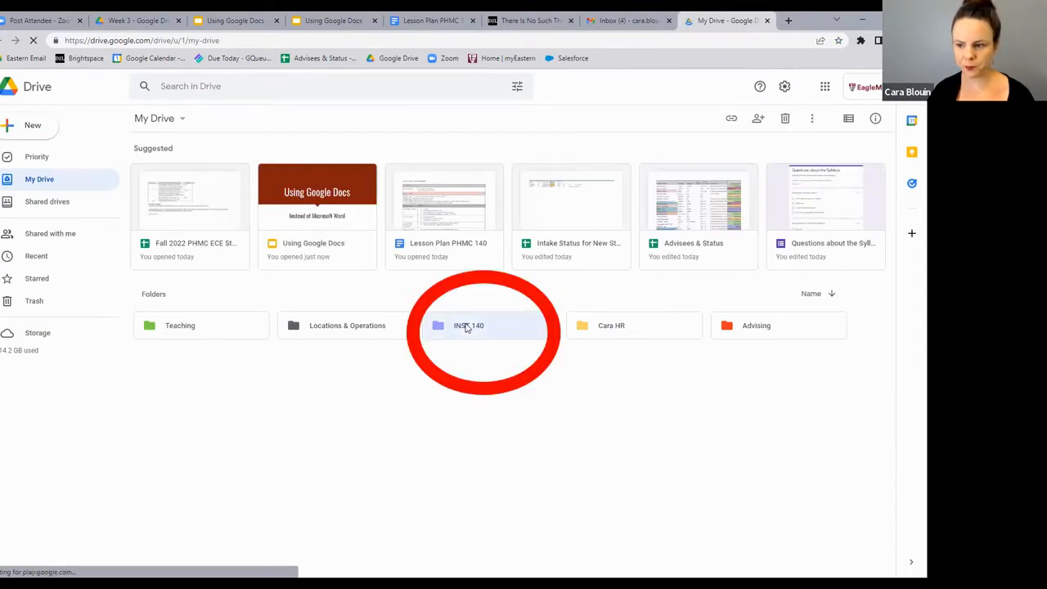
pyautogui.doubleClick(467, 326)
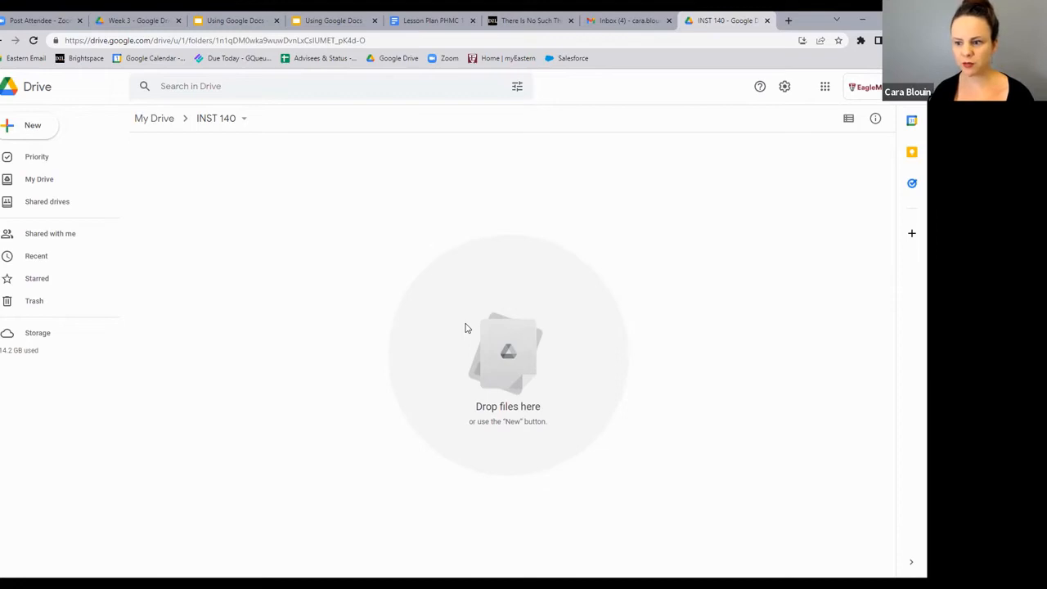
# Step: Create a blank Google Docs document in the INST 140 folder and title it with the owner's first name followed by "New Document"
pyautogui.click(37, 133)
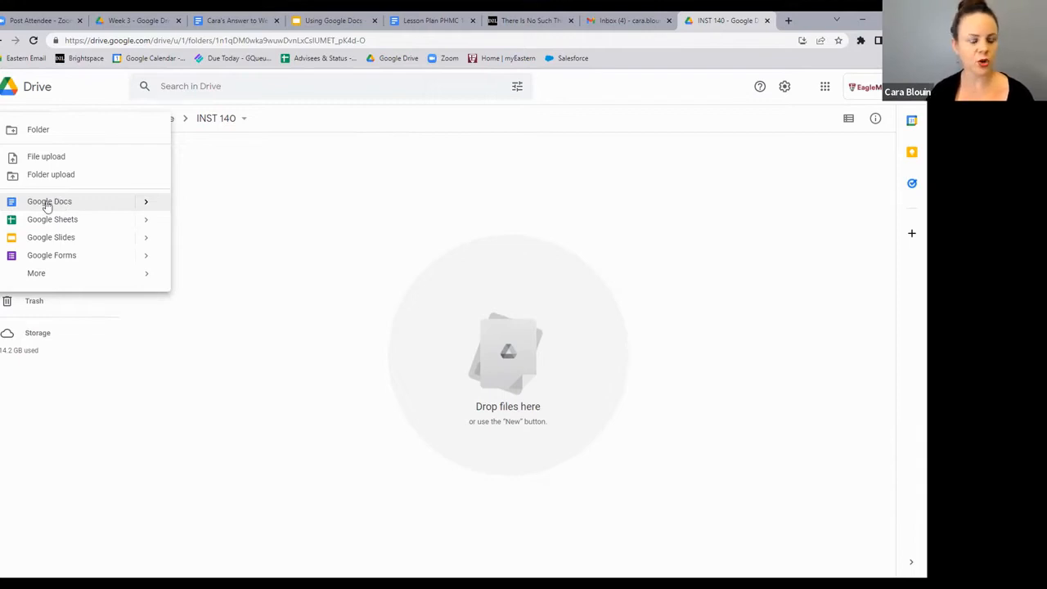
pyautogui.moveTo(148, 205)
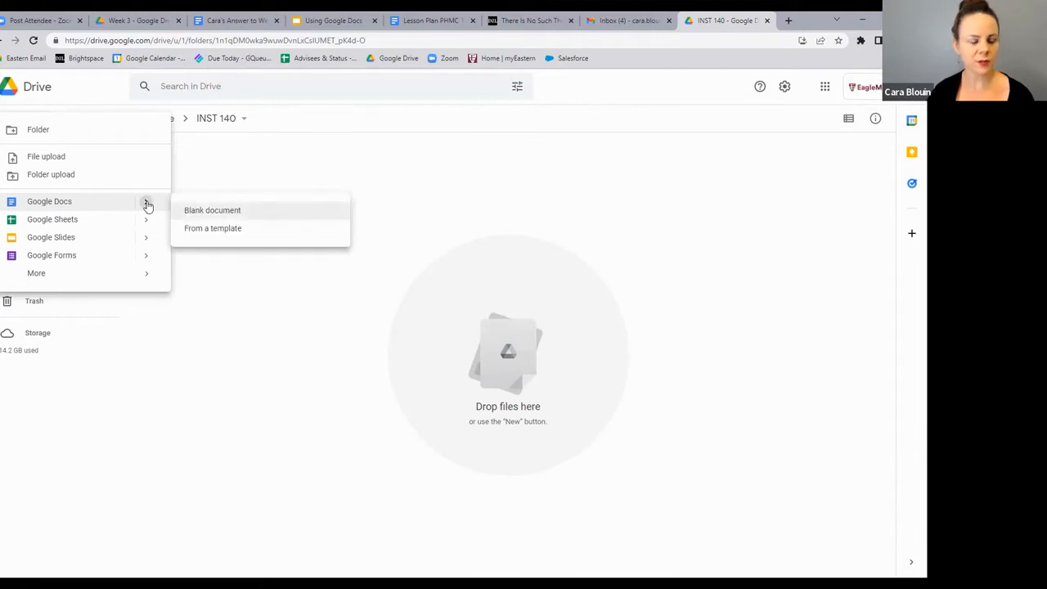
pyautogui.click(211, 210)
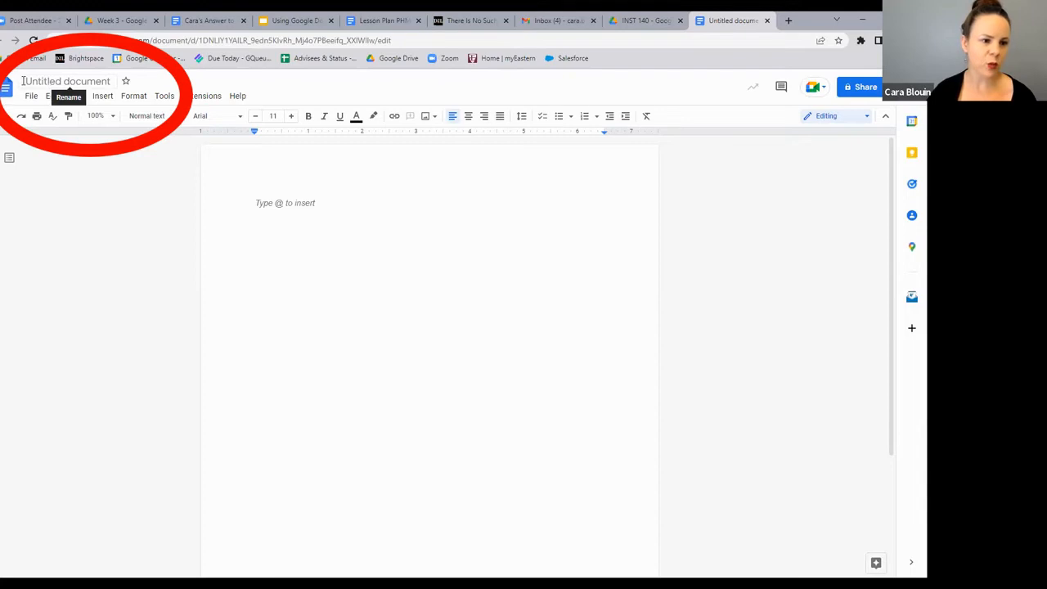
pyautogui.click(67, 82)
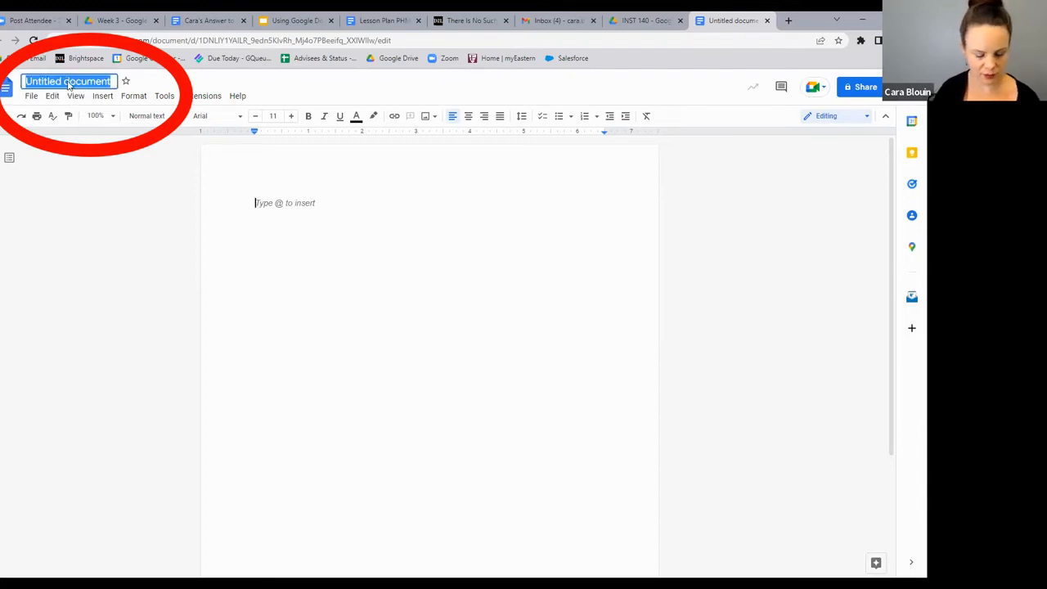
pyautogui.write("Cara's New Document")
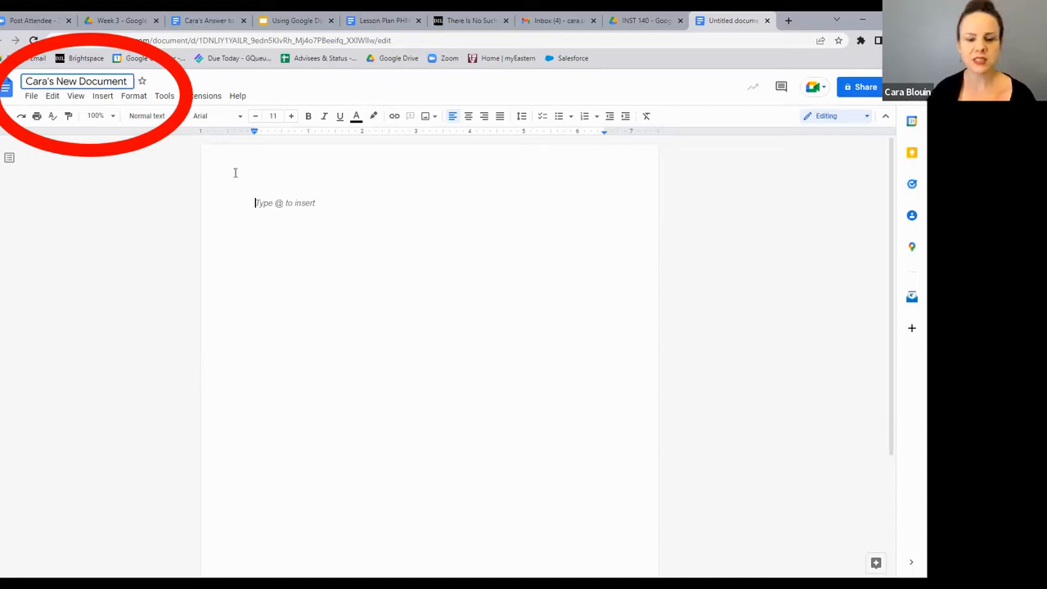
pyautogui.click(351, 215)
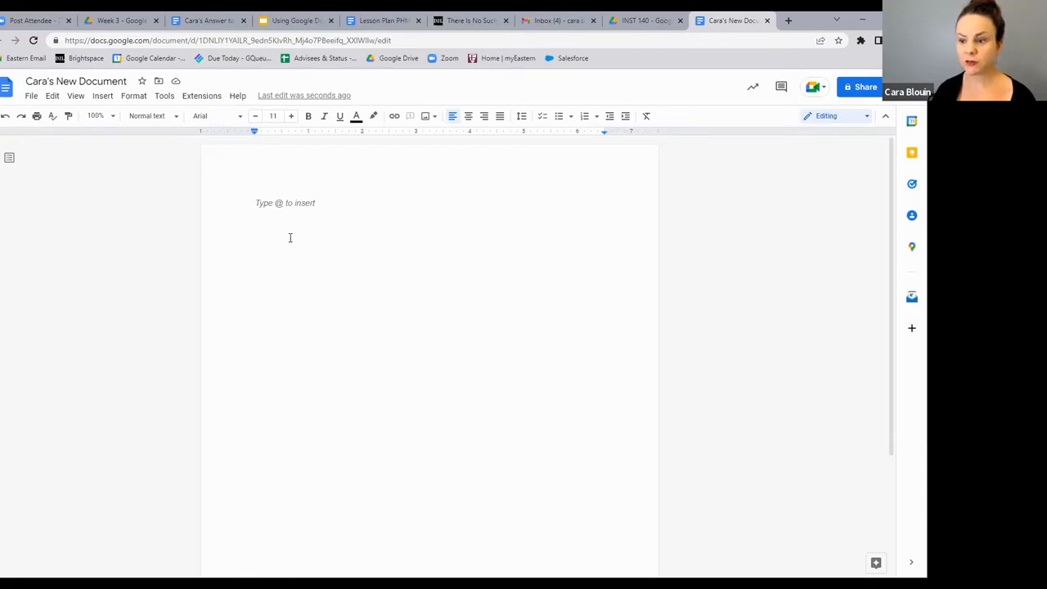
# Step: Write "The quick brown fox jumped over the lazy dog!" in the document body
pyautogui.write('The q')
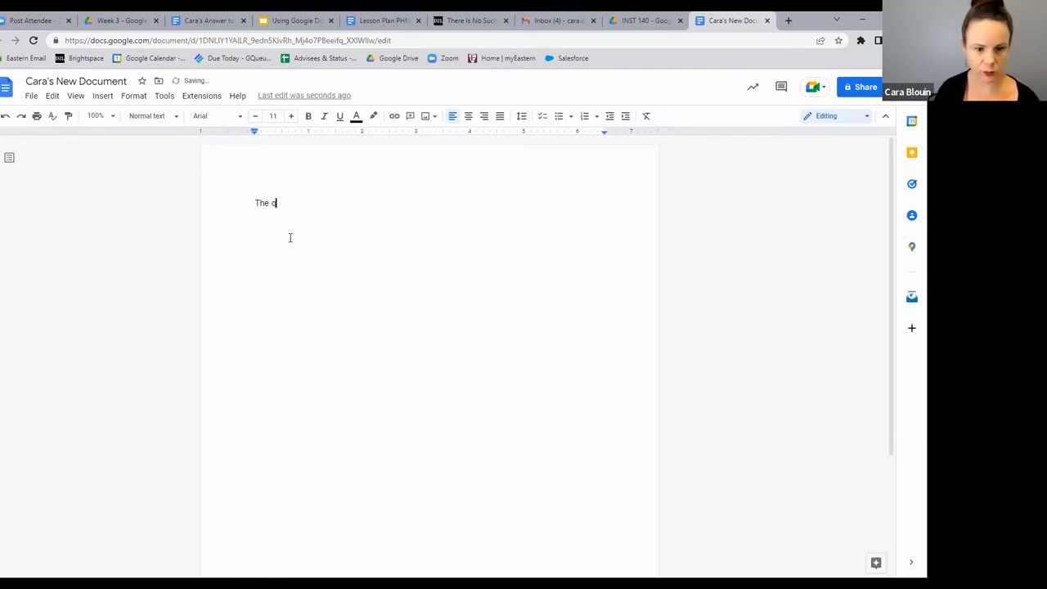
pyautogui.write('uick brown fox')
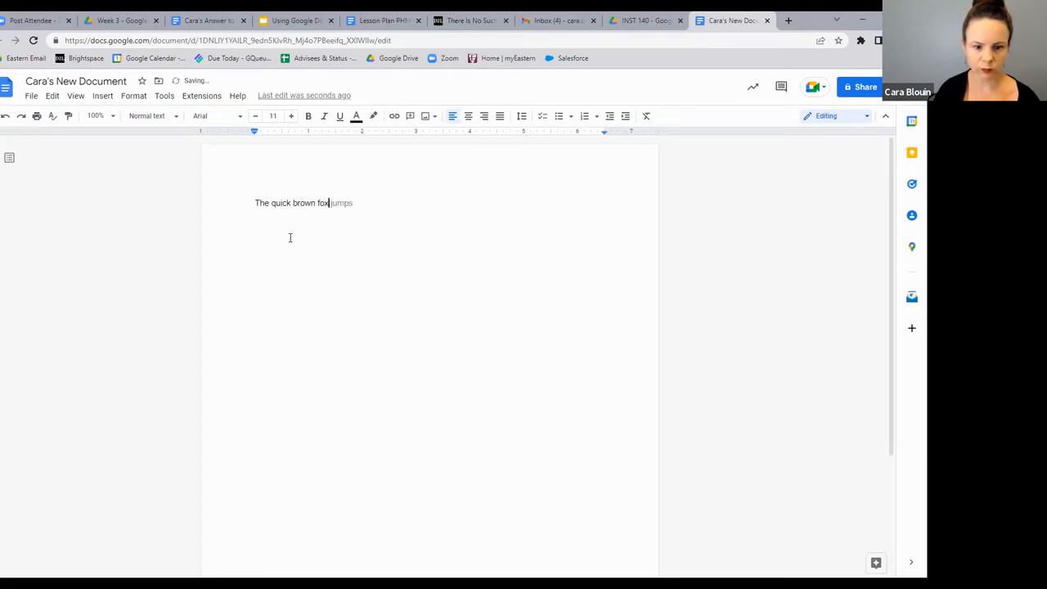
pyautogui.write(' jumped over')
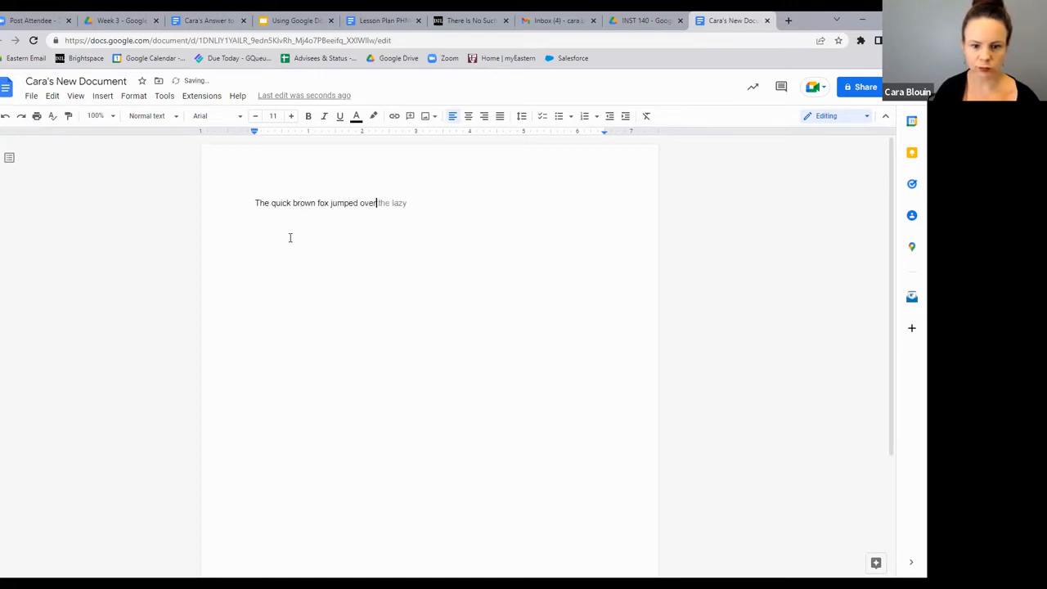
pyautogui.write(' the lazy dog!')
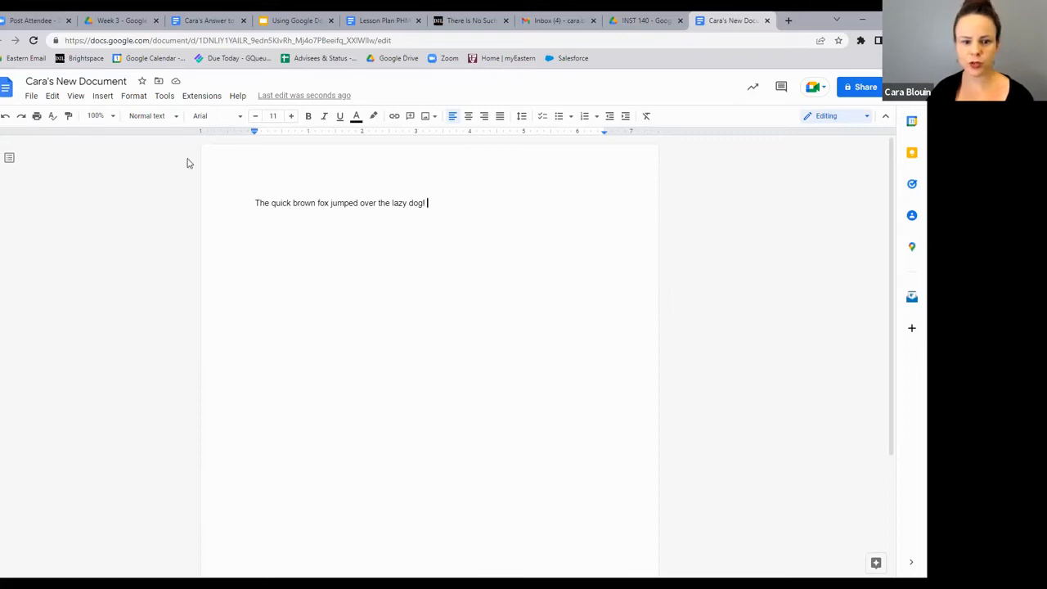
# Step: Set the whole sentence in Times New Roman at font size 14
pyautogui.moveTo(431, 204); pyautogui.dragTo(239, 202)
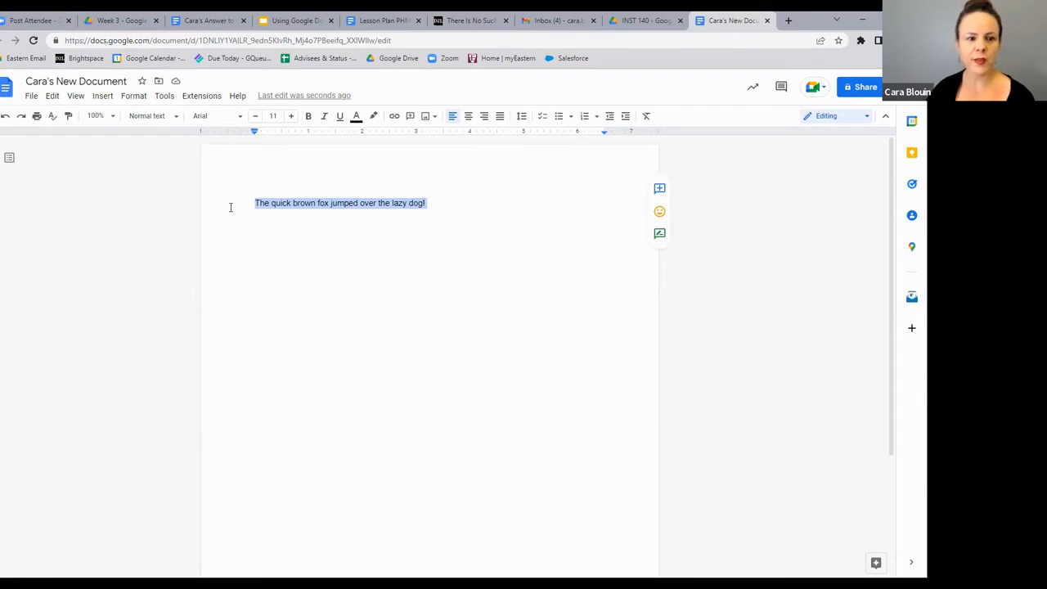
pyautogui.click(240, 121)
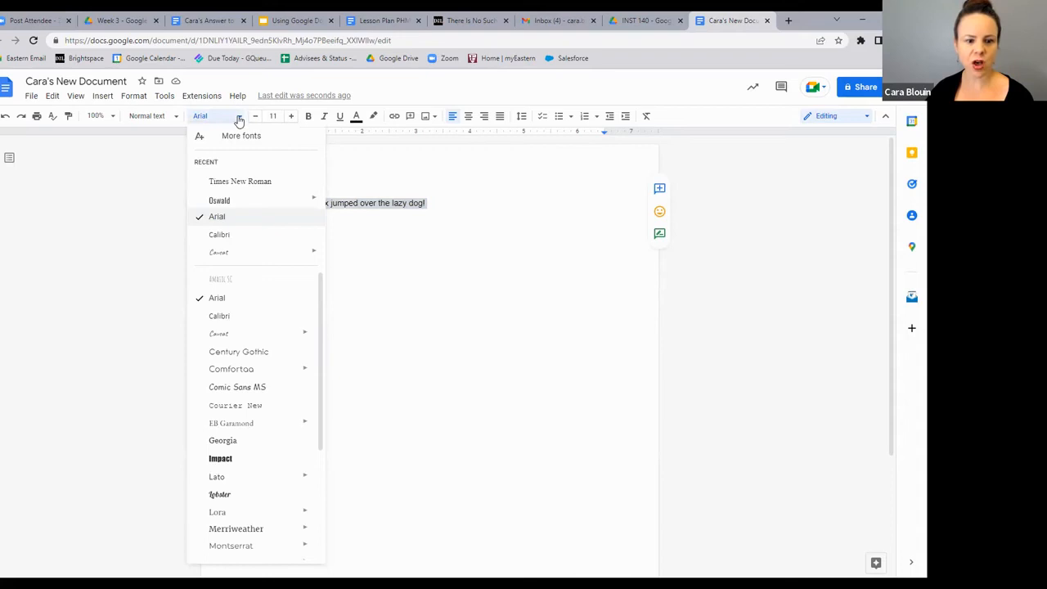
pyautogui.click(222, 181)
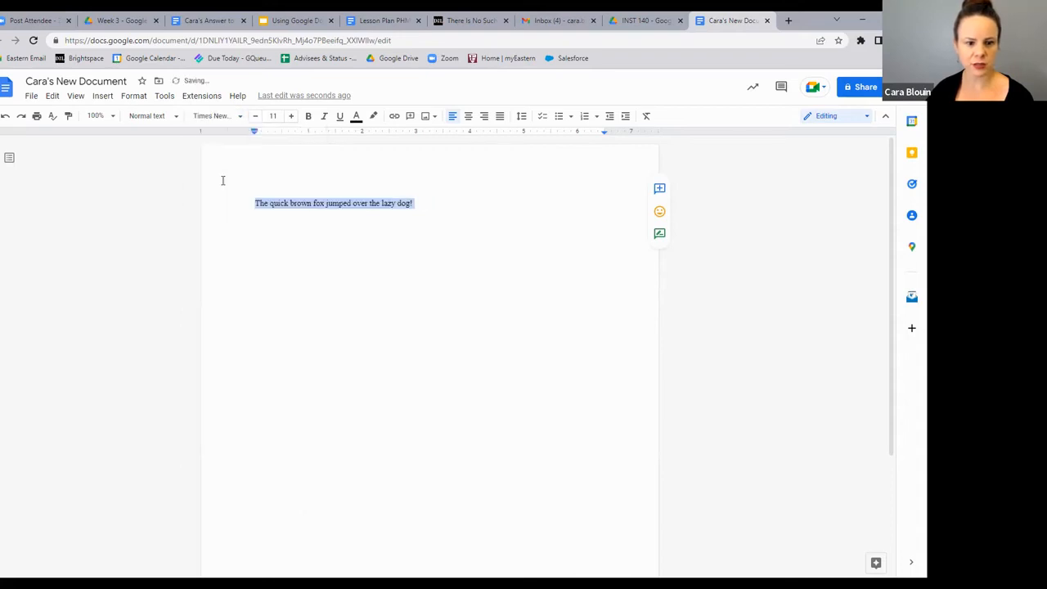
pyautogui.click(291, 116)
pyautogui.click(291, 116)
pyautogui.click(291, 116)
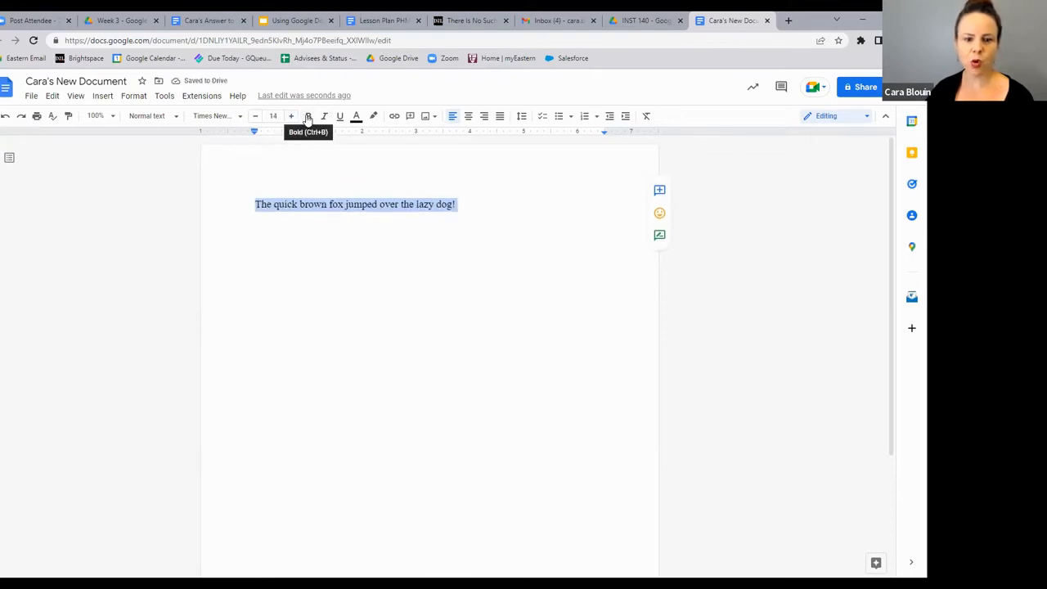
# Step: Make the selected sentence bold, italic and underlined, and colour its text purple
pyautogui.click(308, 116)
pyautogui.click(324, 117)
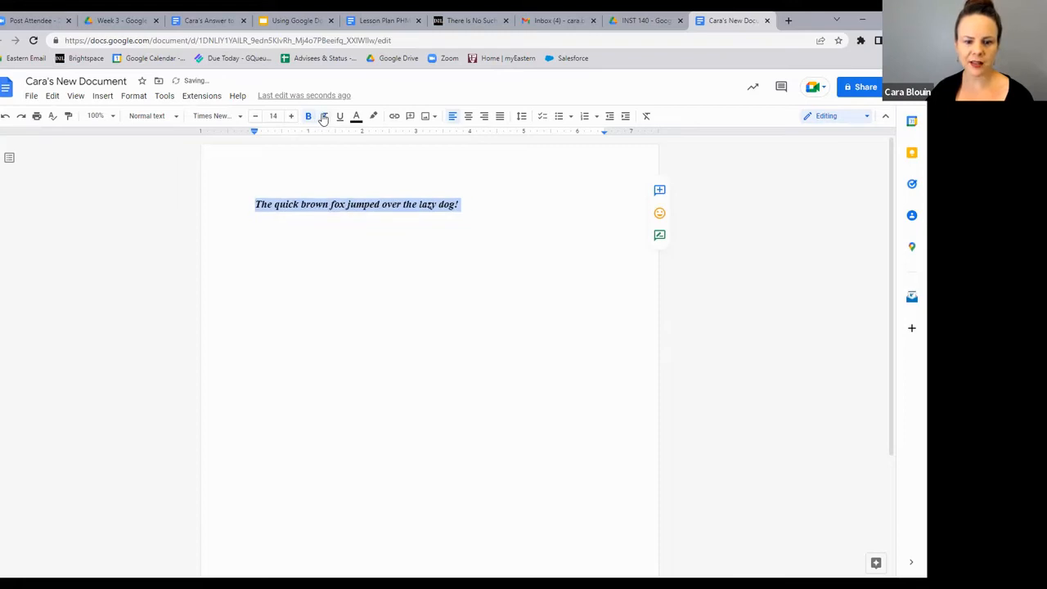
pyautogui.click(340, 117)
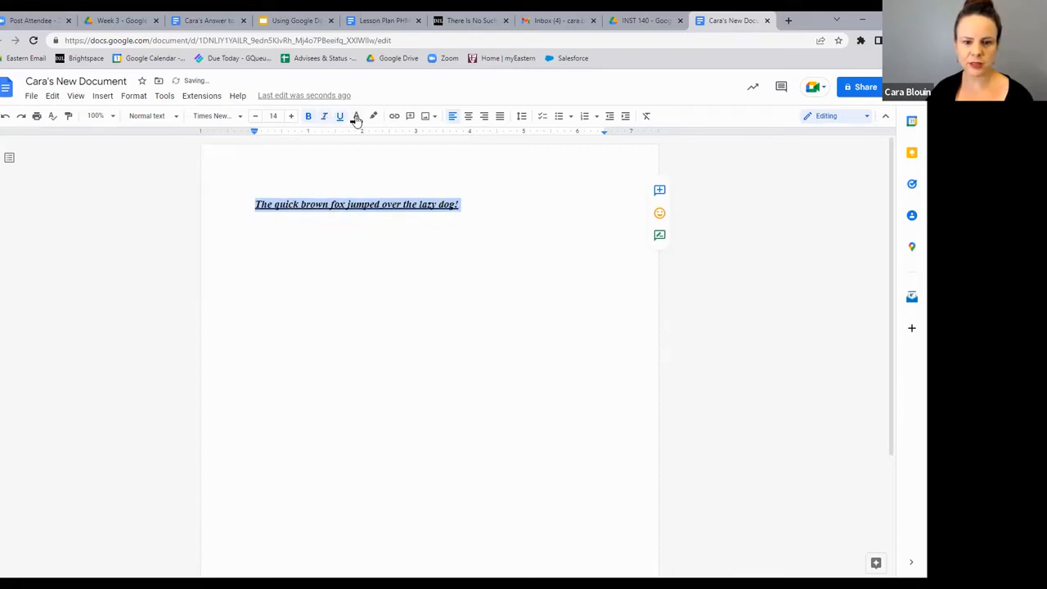
pyautogui.click(356, 116)
pyautogui.click(459, 189)
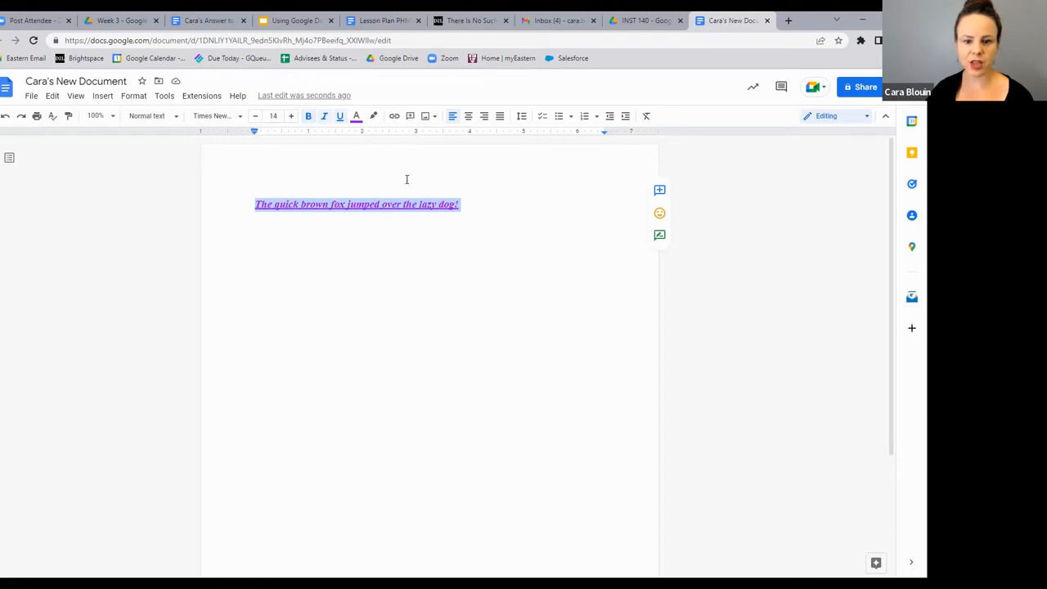
pyautogui.click(357, 119)
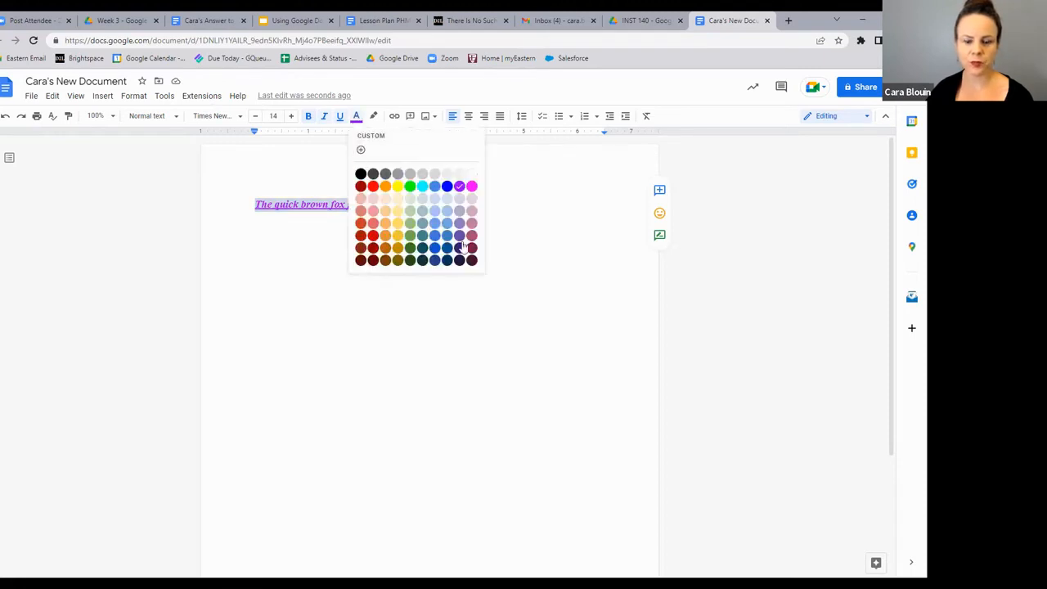
pyautogui.click(356, 116)
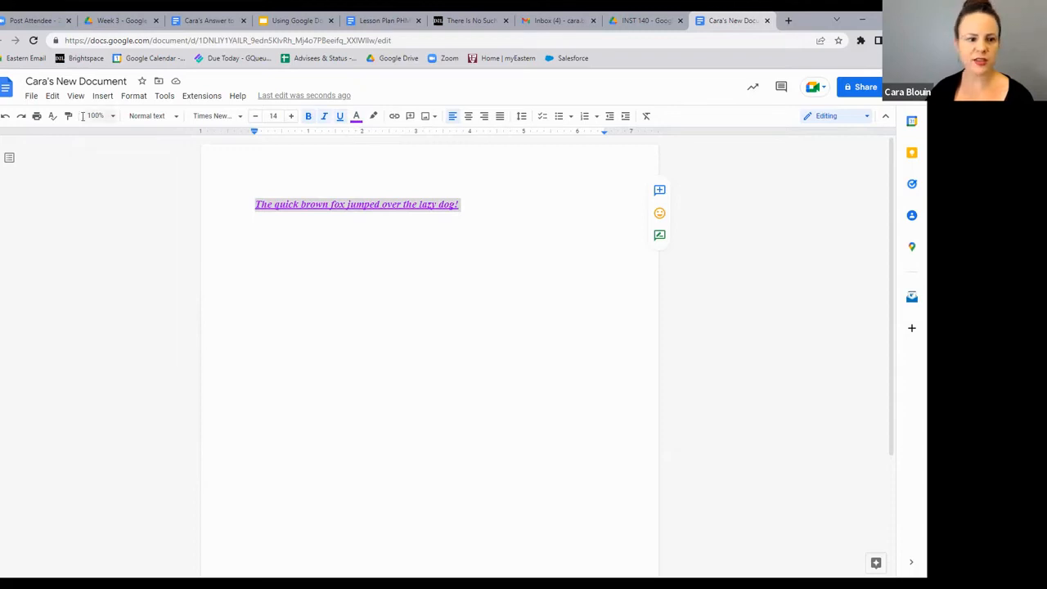
# Step: Undo the sentence's purple colour, underline, italic and bold formatting, plus the last font size increase
pyautogui.click(4, 119)
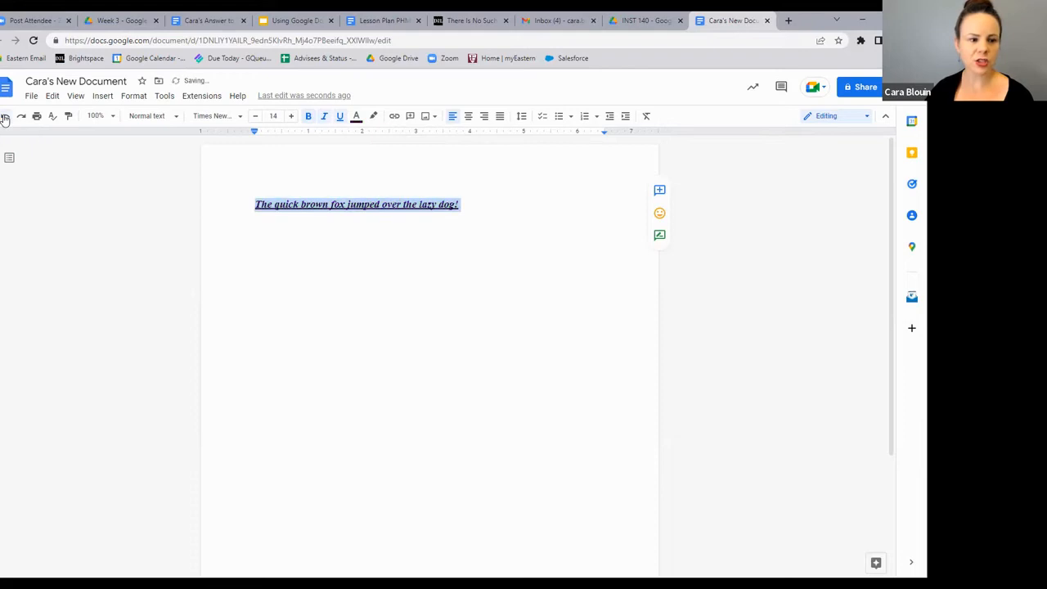
pyautogui.click(4, 118)
pyautogui.click(4, 119)
pyautogui.click(4, 118)
pyautogui.click(5, 118)
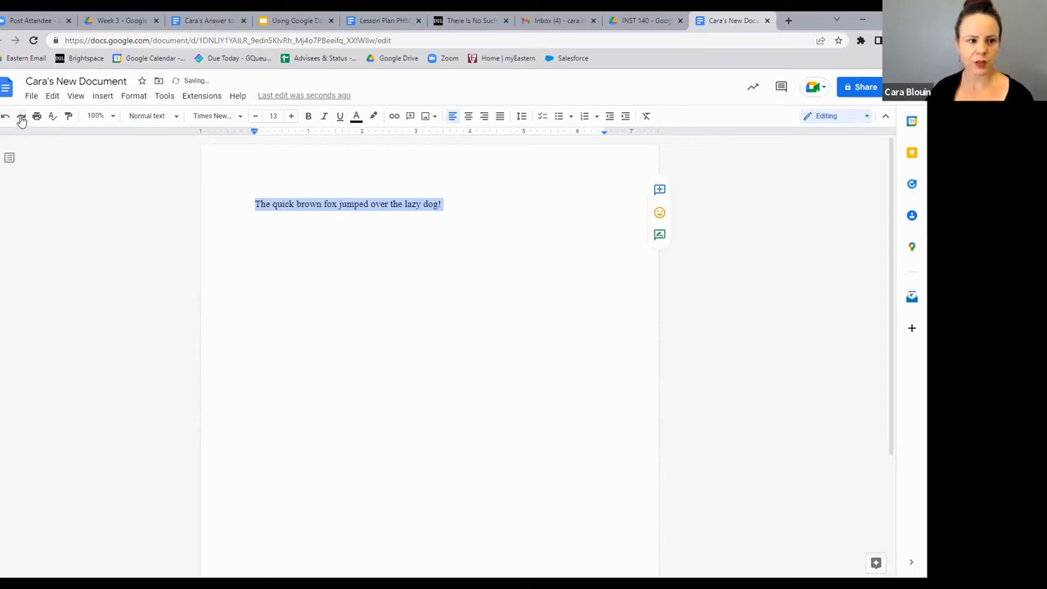
# Step: Redo the undone font size increase so the sentence is at size 14
pyautogui.click(21, 119)
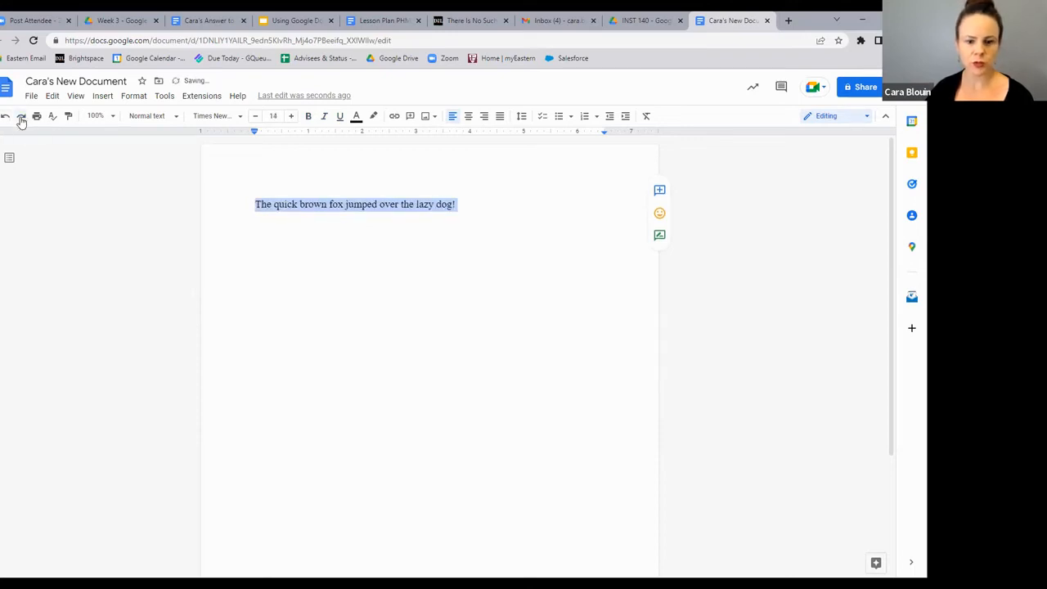
pyautogui.click(21, 119)
pyautogui.click(21, 120)
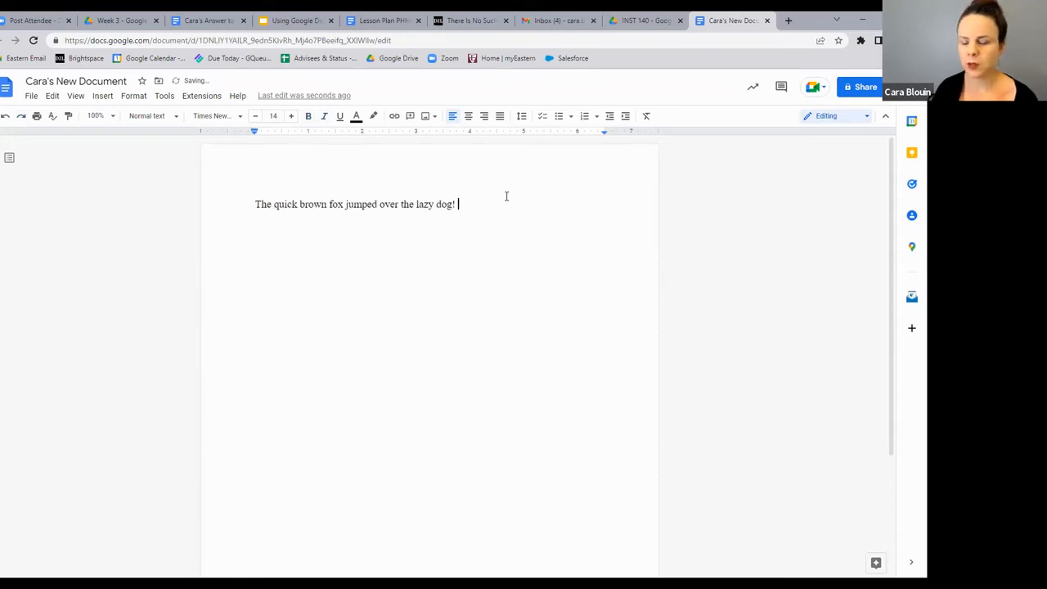
# Step: Add two new lines below the sentence reading "Quick brown fox" and "Lazy dog"
pyautogui.press('Return')
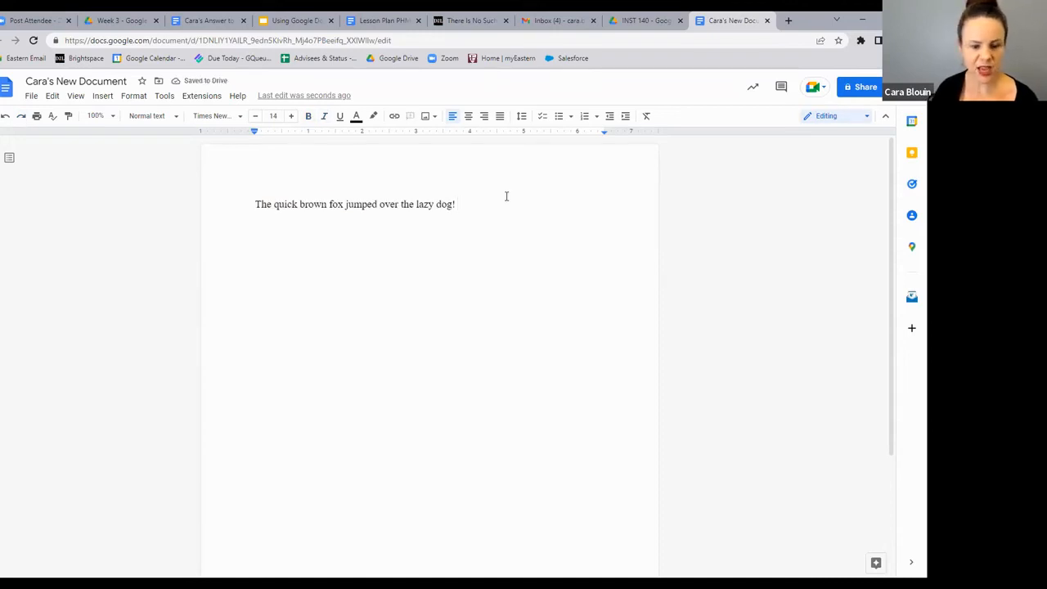
pyautogui.write('Q')
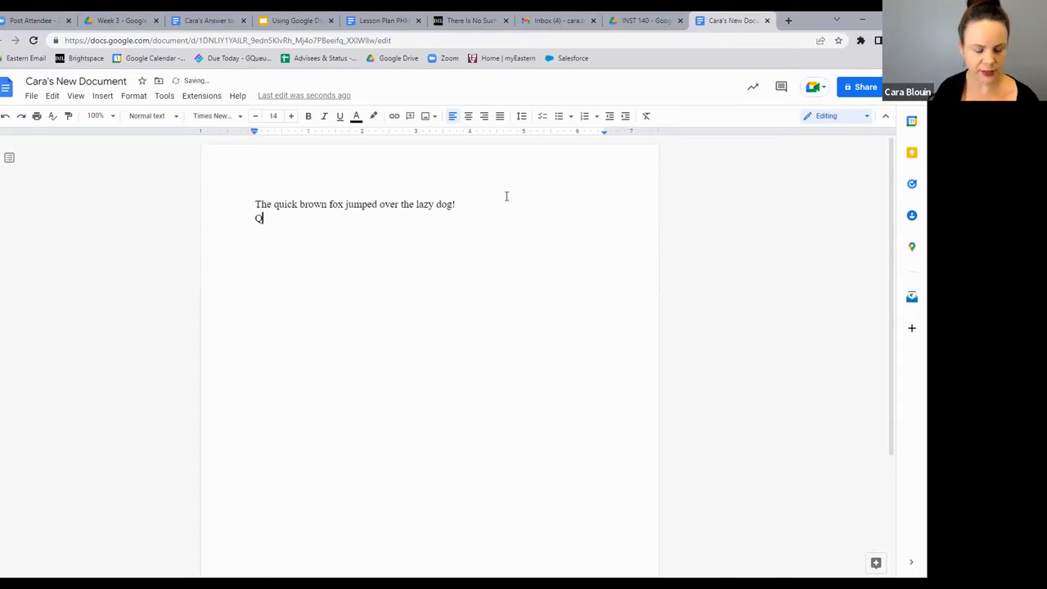
pyautogui.write('uick brow')
pyautogui.write('n fox')
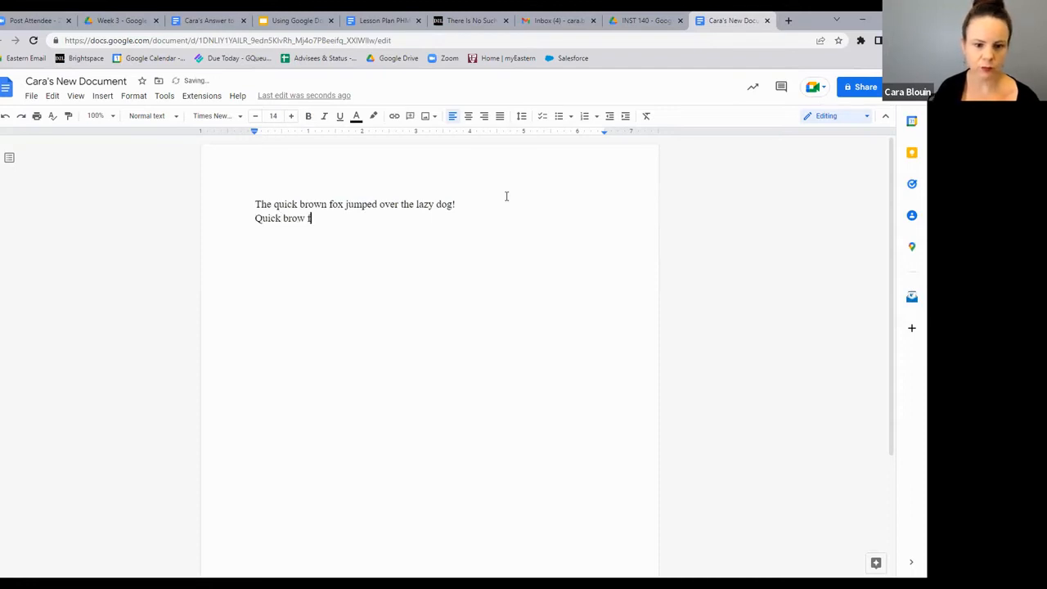
pyautogui.press('Return')
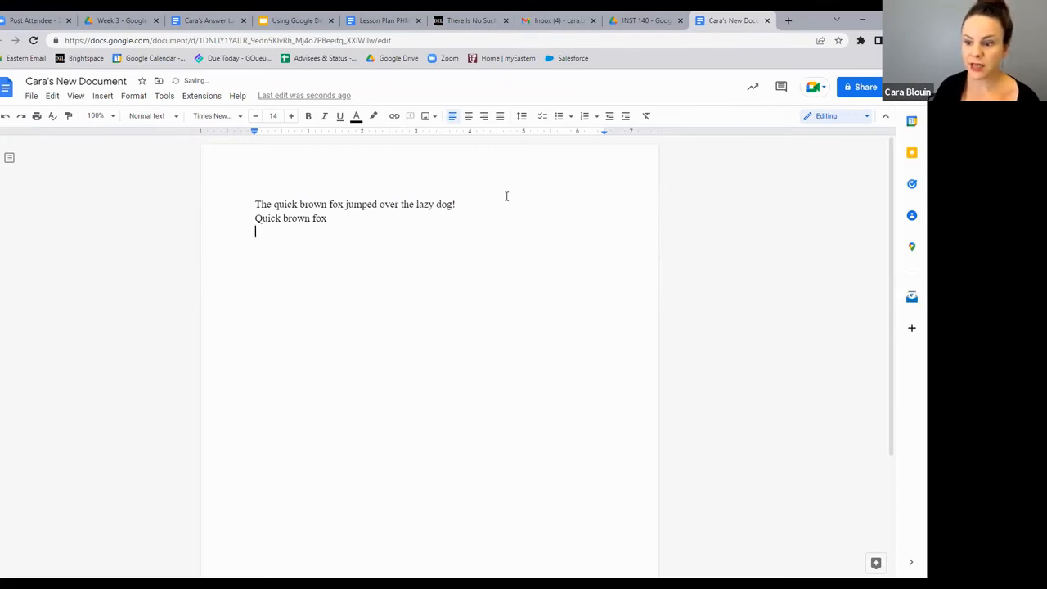
pyautogui.write('Lazy dog')
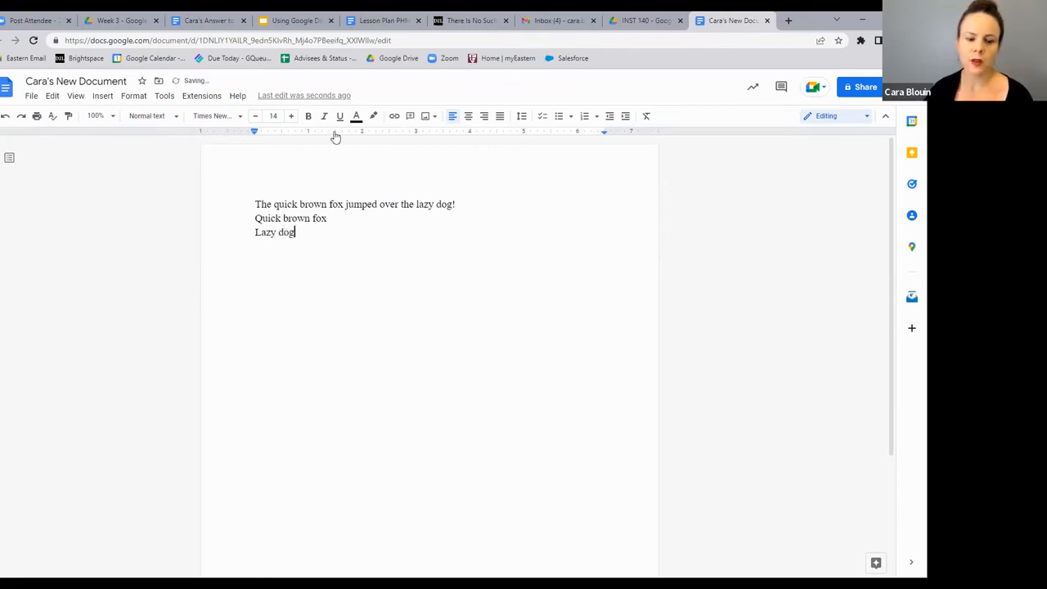
# Step: Format the "Quick brown fox" and "Lazy dog" lines as a bulleted list and view the available bullet styles
pyautogui.doubleClick(312, 231)
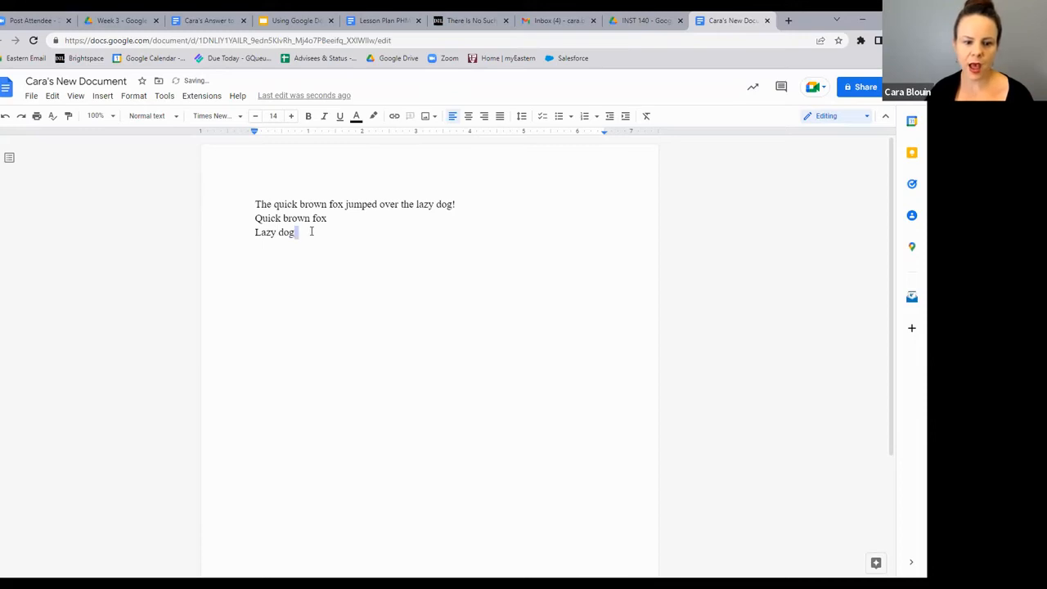
pyautogui.click(297, 232)
pyautogui.moveTo(298, 232); pyautogui.dragTo(253, 218)
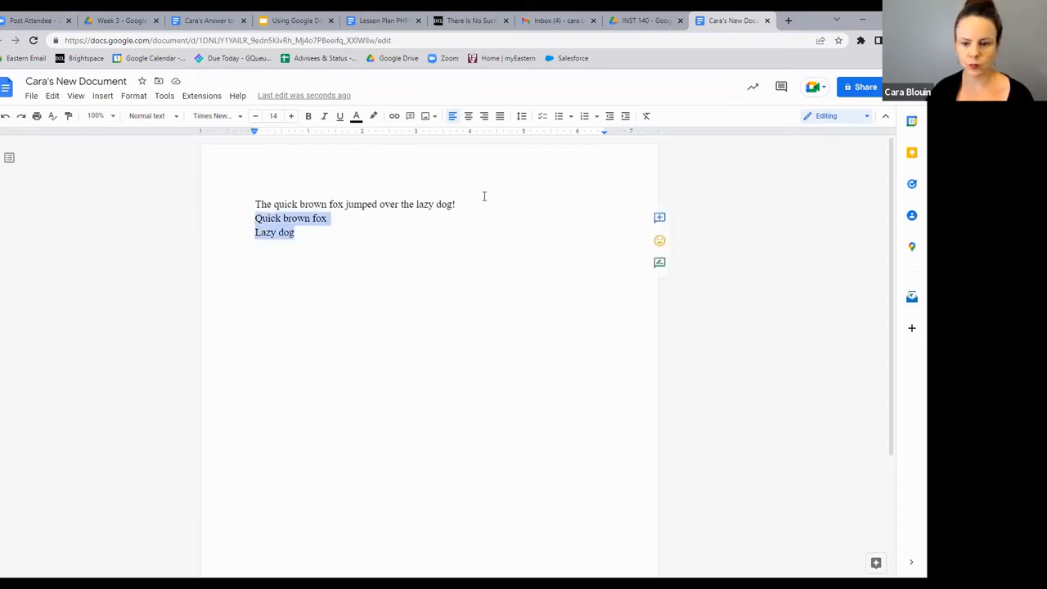
pyautogui.click(560, 118)
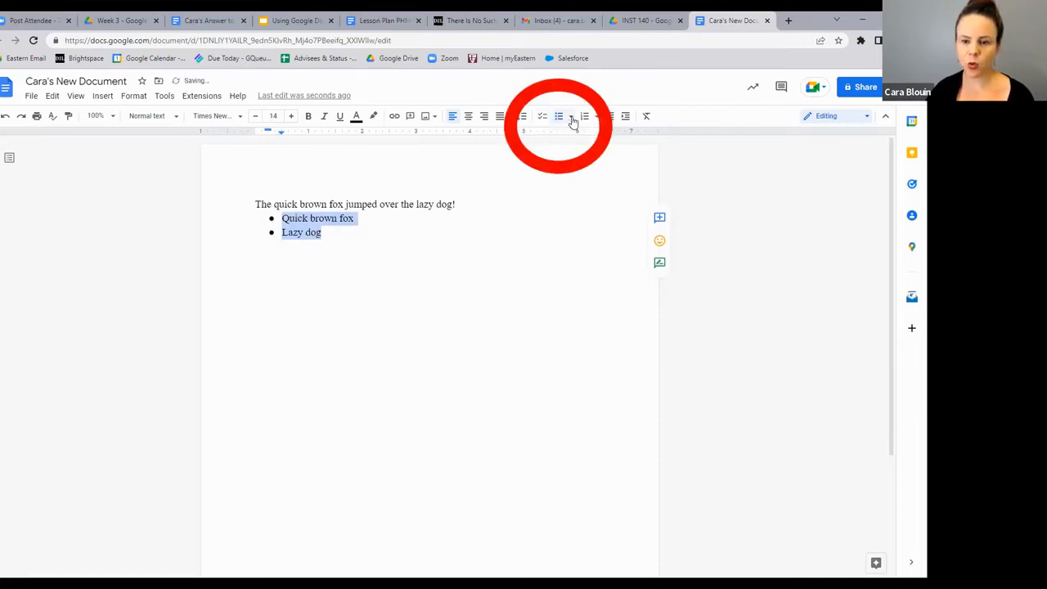
pyautogui.click(571, 119)
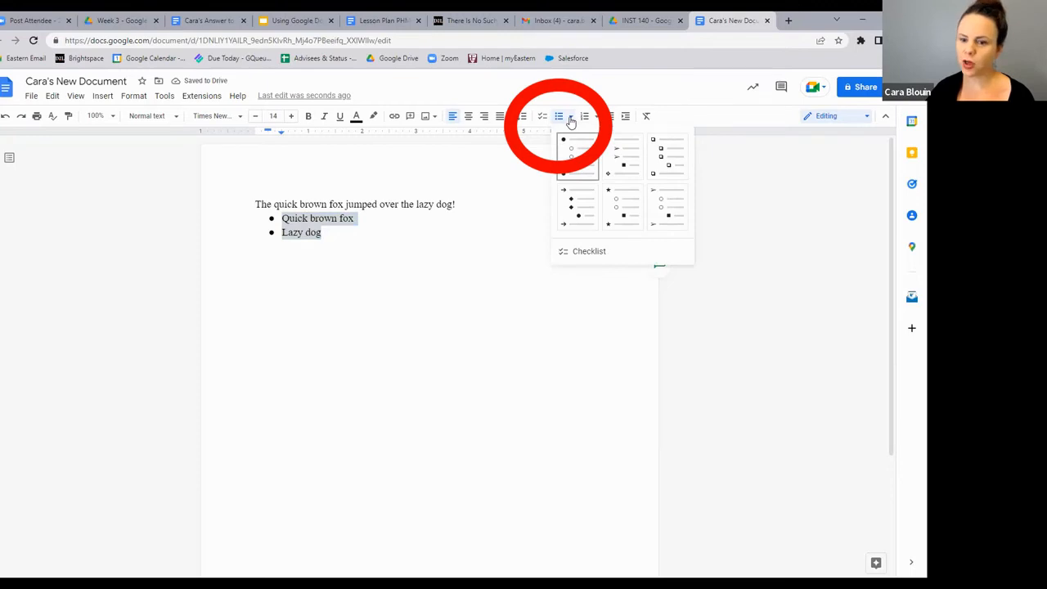
pyautogui.click(571, 121)
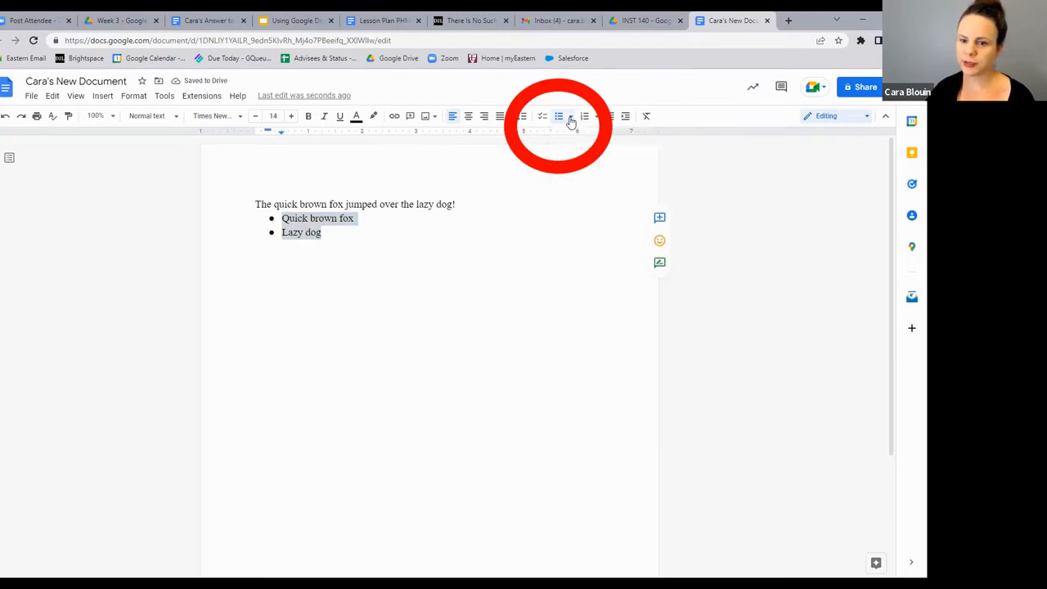
# Step: Convert the "Quick brown fox" and "Lazy dog" lines into a numbered list
pyautogui.click(330, 234)
pyautogui.moveTo(330, 234); pyautogui.dragTo(270, 221)
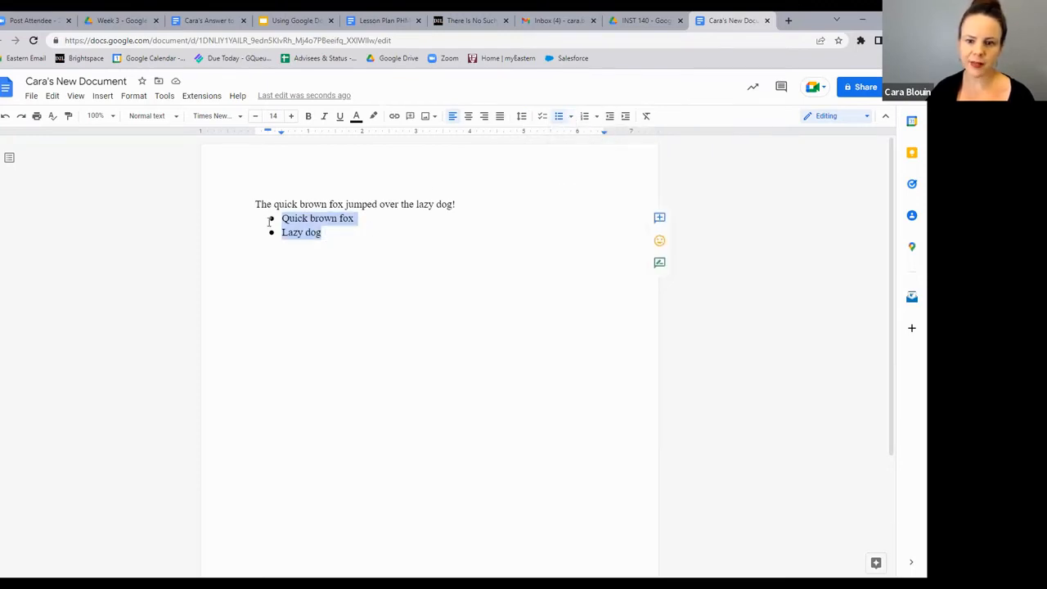
pyautogui.click(585, 119)
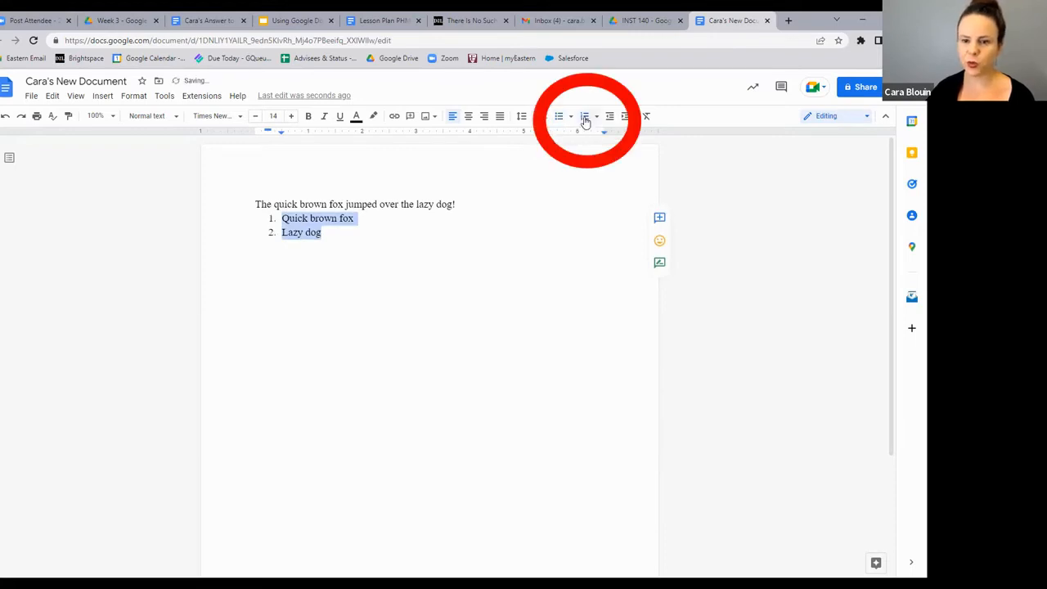
pyautogui.click(392, 296)
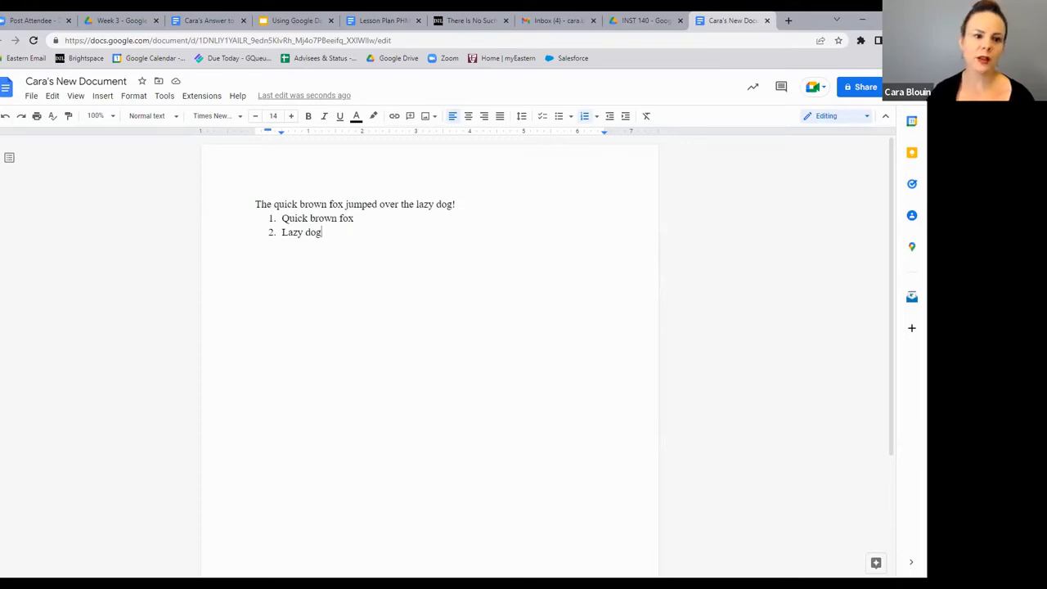
# Step: Examine the document's folder location in Drive and browse up from the INST 140 folder
pyautogui.click(159, 82)
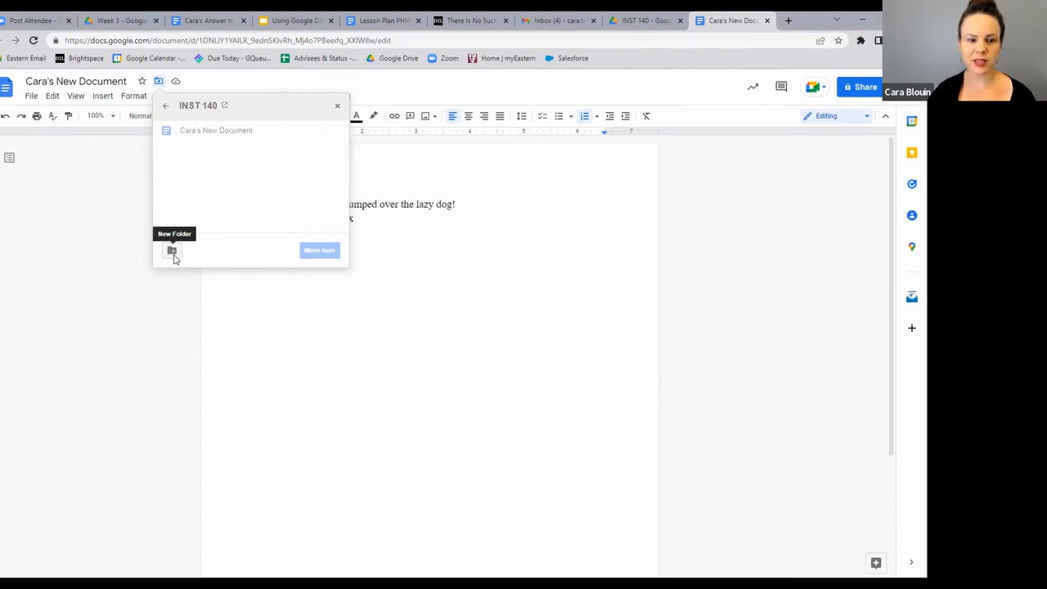
pyautogui.click(165, 107)
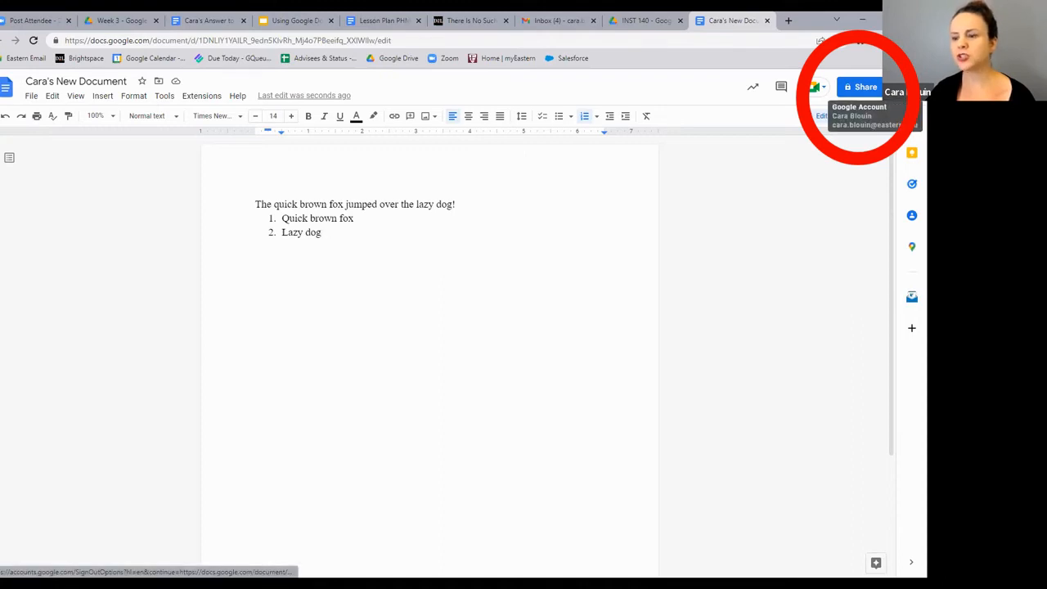
# Step: Add a contact's personal e-mail account to the document's sharing list with the Commenter role
pyautogui.click(862, 88)
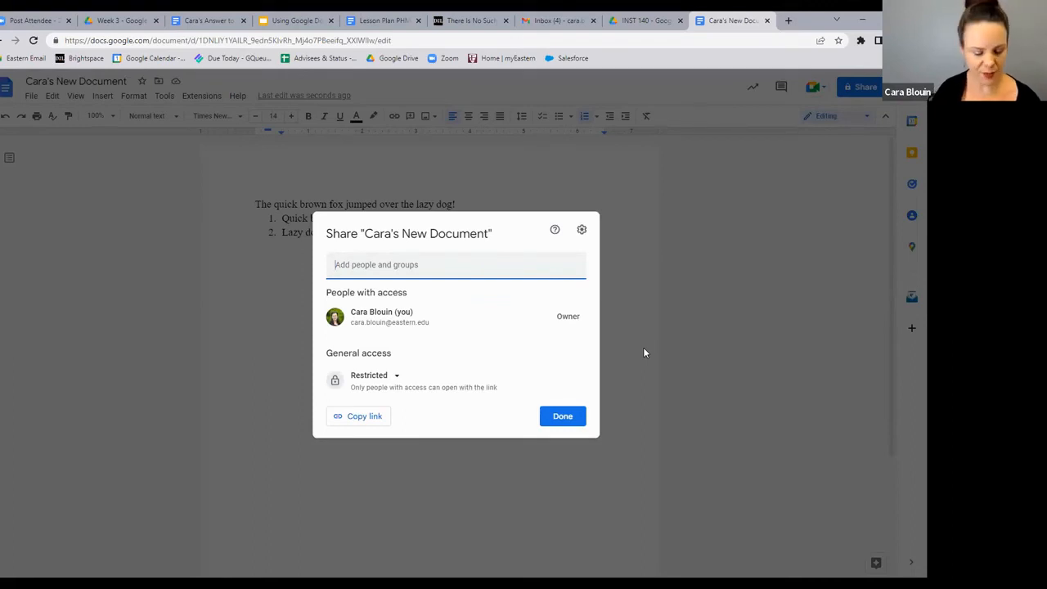
pyautogui.write('cara Blouin')
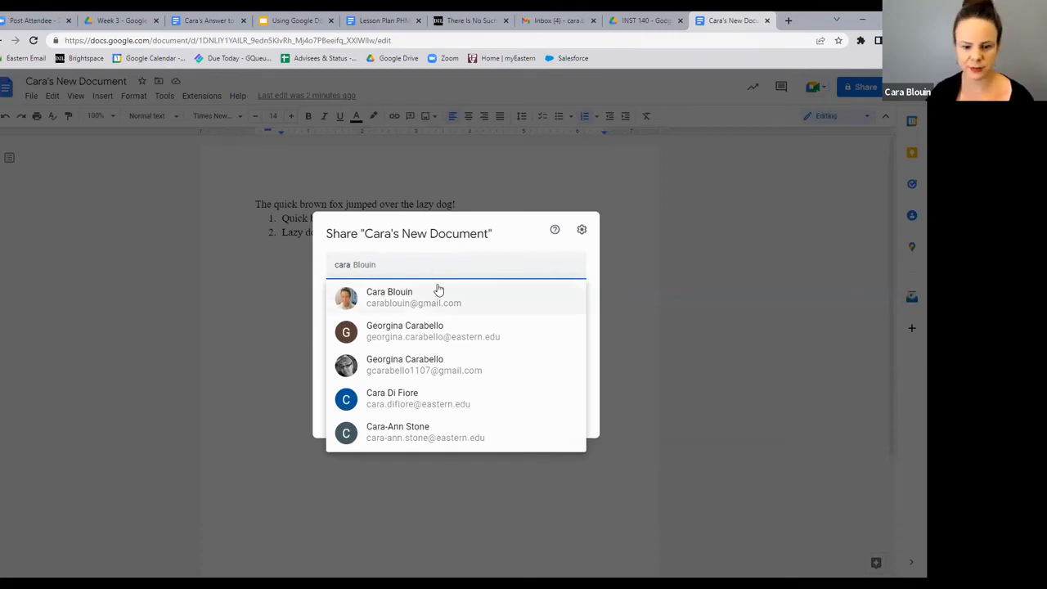
pyautogui.click(413, 296)
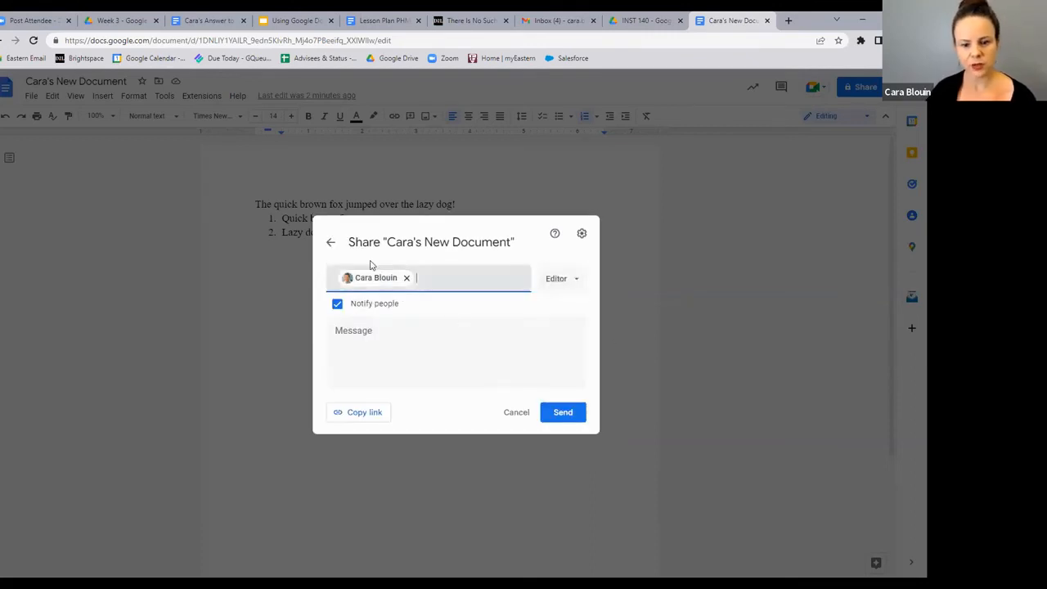
pyautogui.click(577, 283)
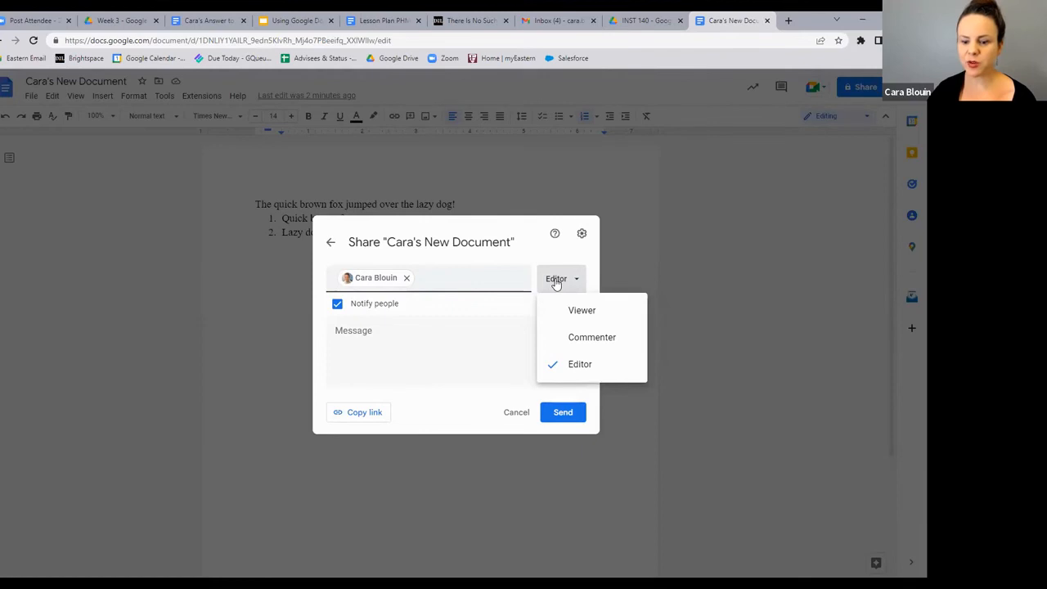
pyautogui.click(592, 338)
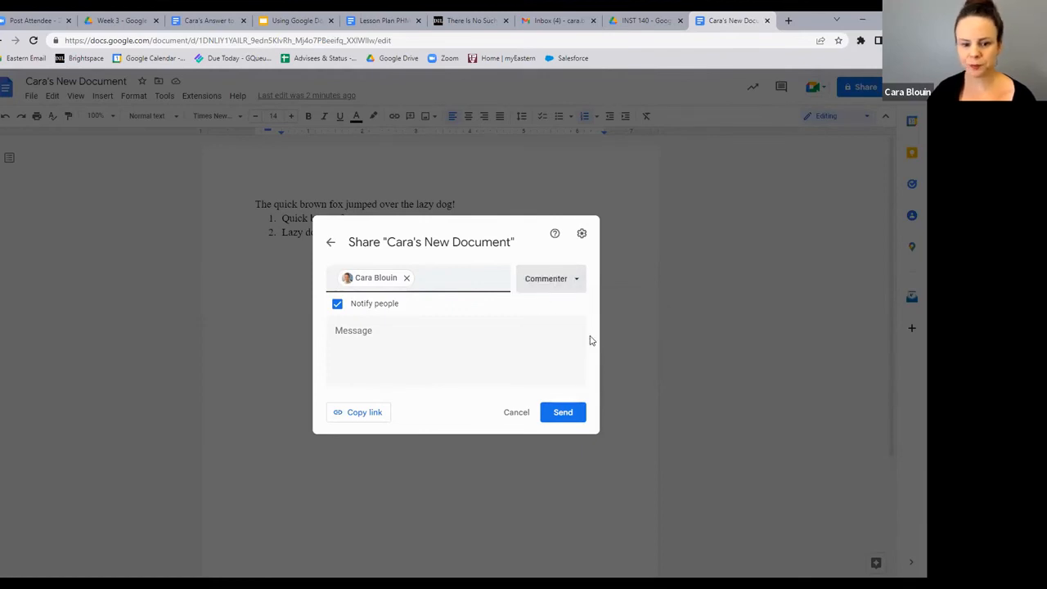
# Step: Send the sharing invitation with the message "Hey, check out my document!"
pyautogui.click(356, 331)
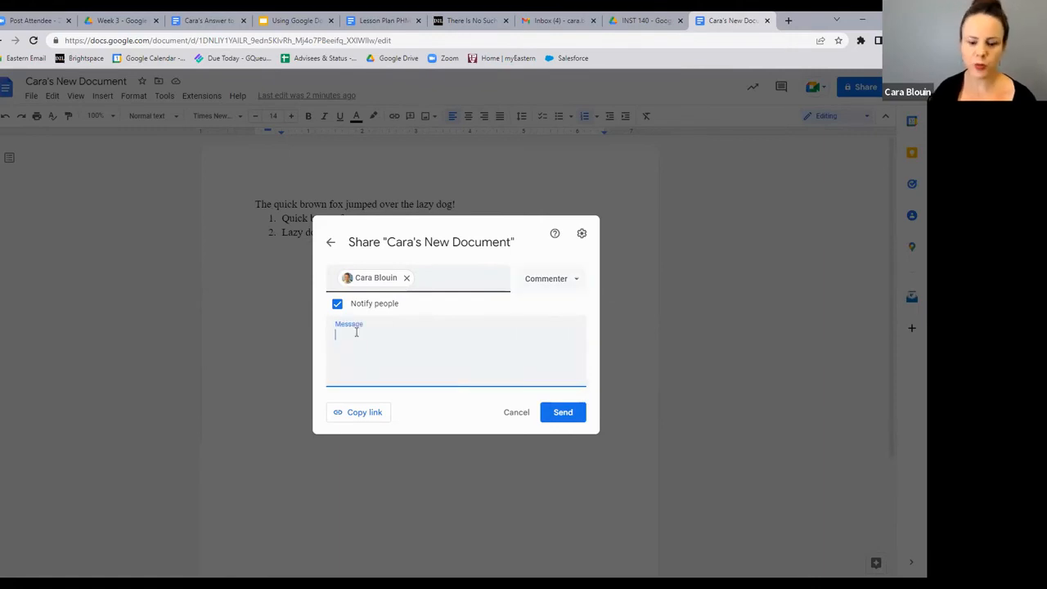
pyautogui.write('Hey')
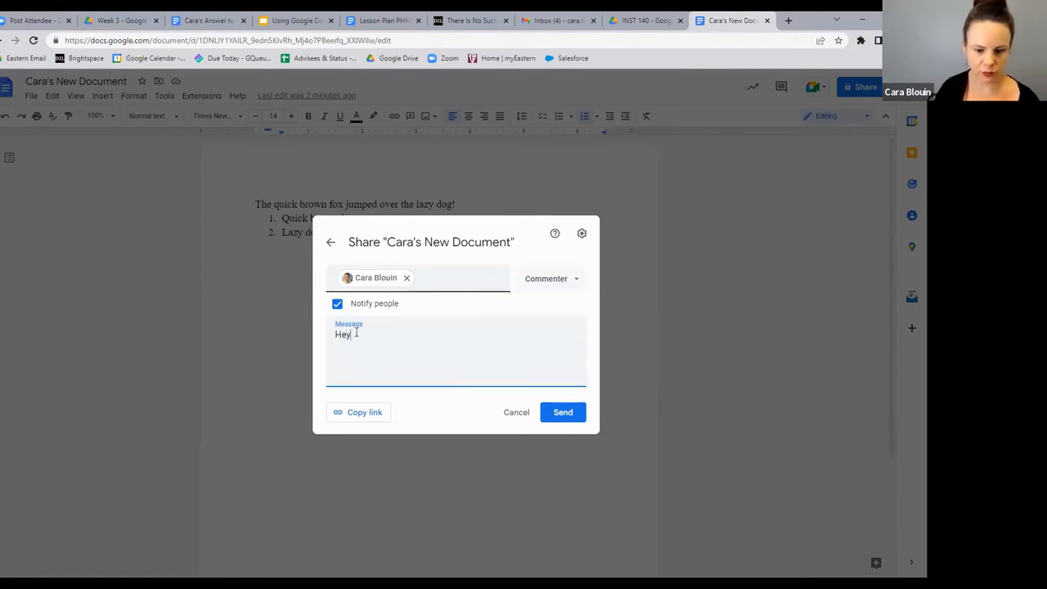
pyautogui.write(', check out my document!')
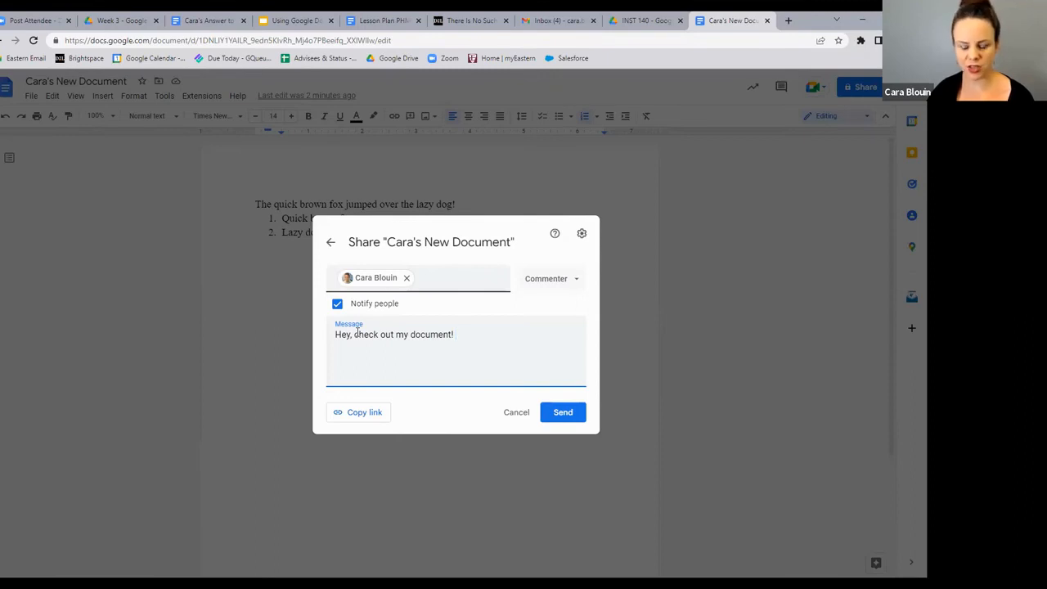
pyautogui.click(572, 413)
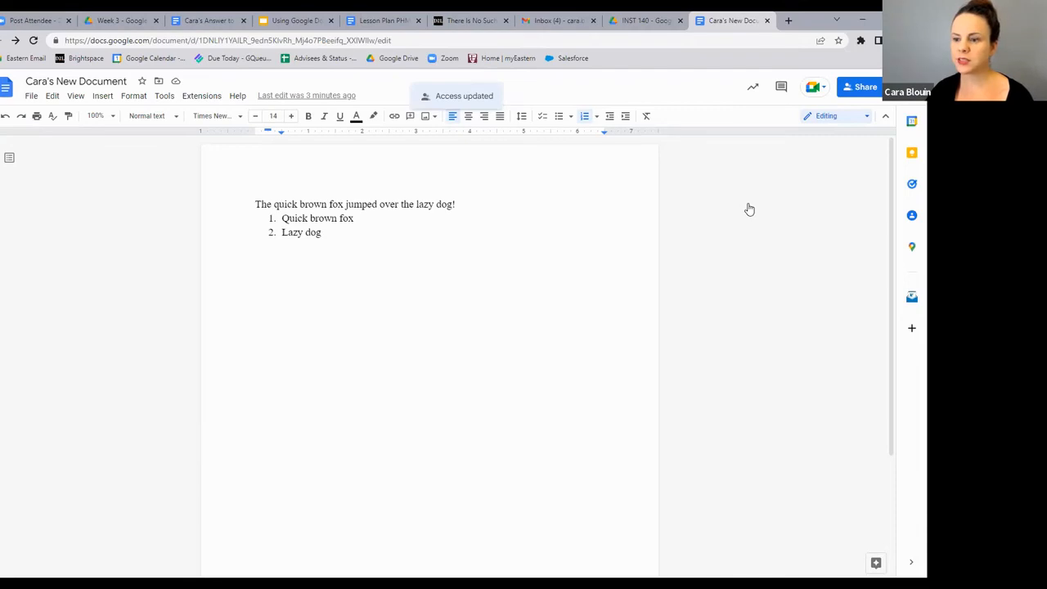
# Step: Copy the document's sharing link
pyautogui.click(864, 87)
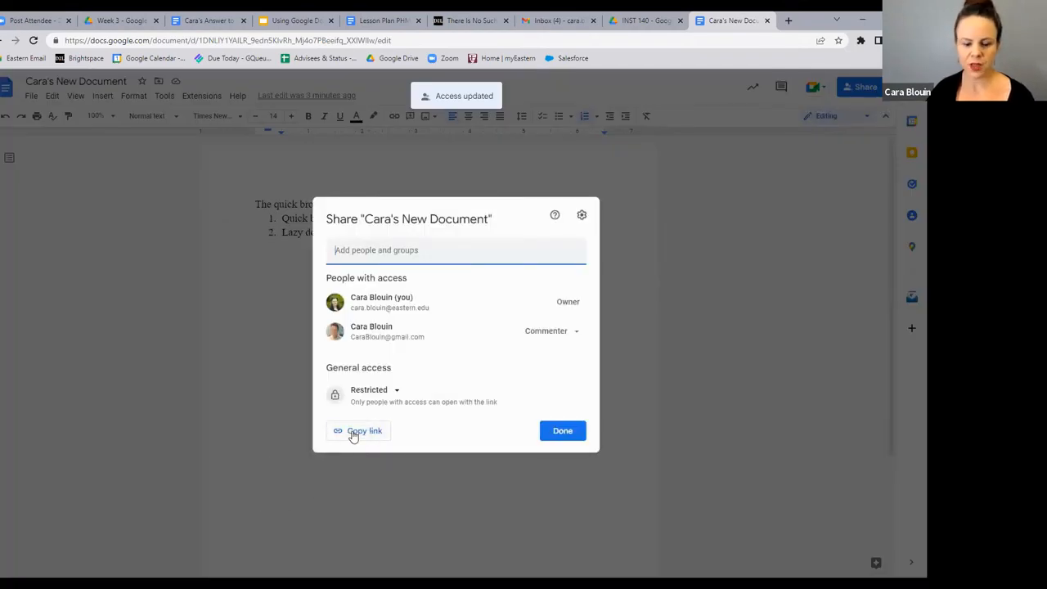
pyautogui.click(352, 437)
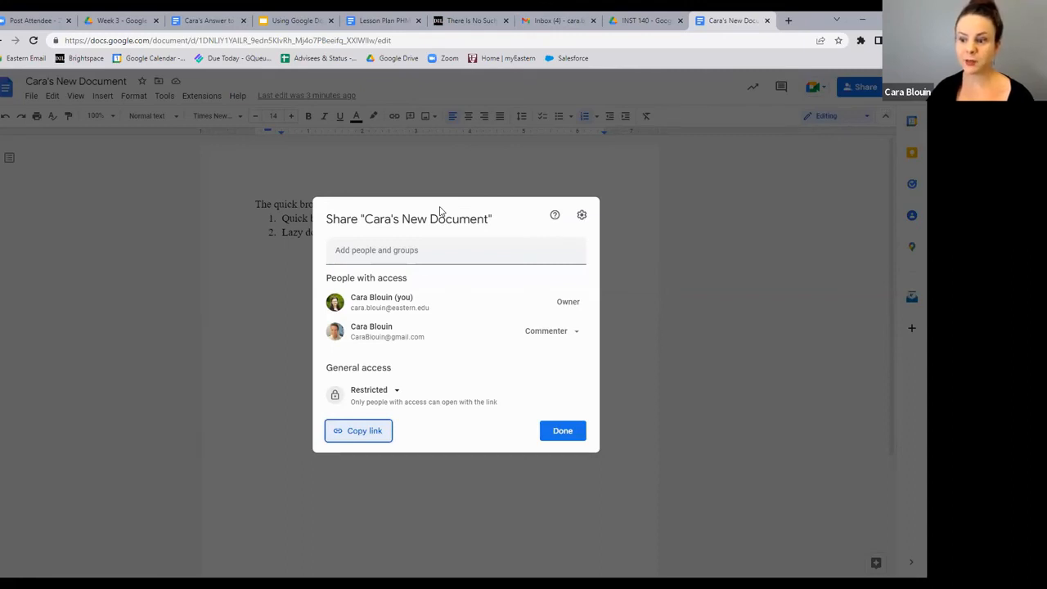
# Step: Switch to Gmail and start a new email addressed to the contact's personal account
pyautogui.click(639, 22)
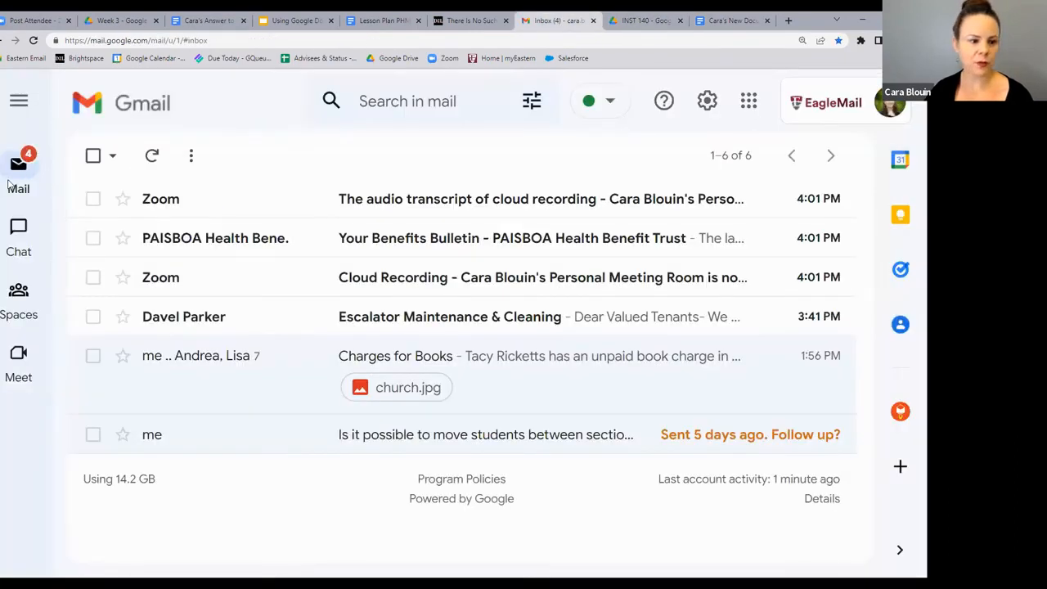
pyautogui.moveTo(19, 181)
pyautogui.click(145, 168)
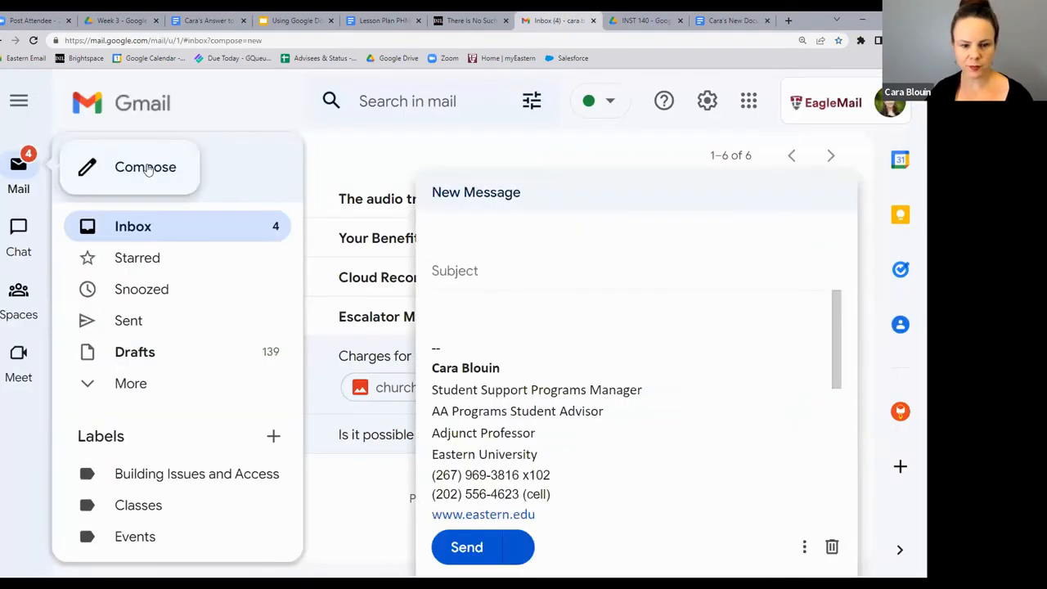
pyautogui.write('cara')
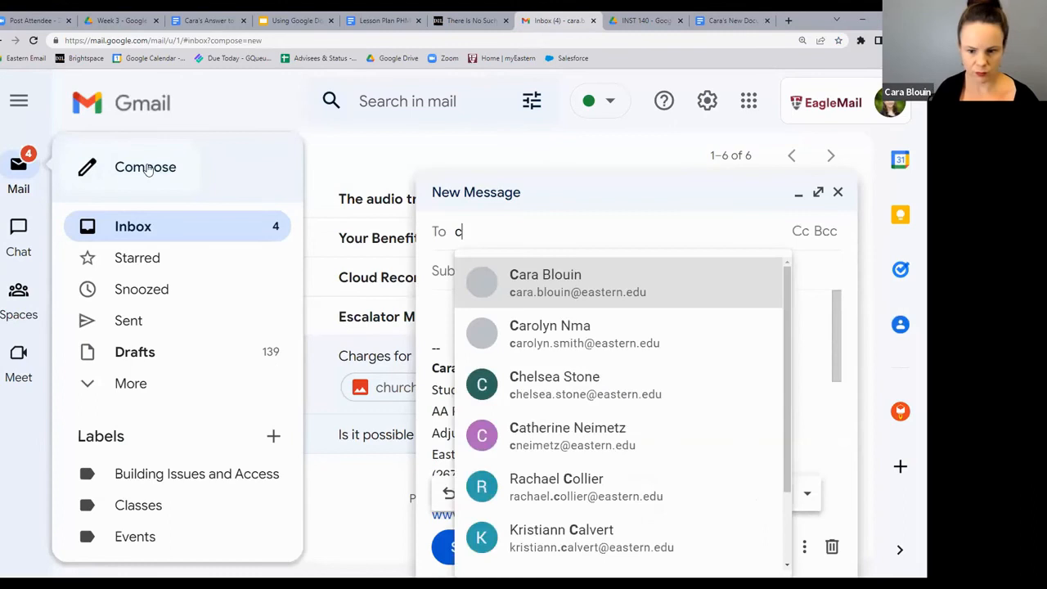
pyautogui.click(550, 327)
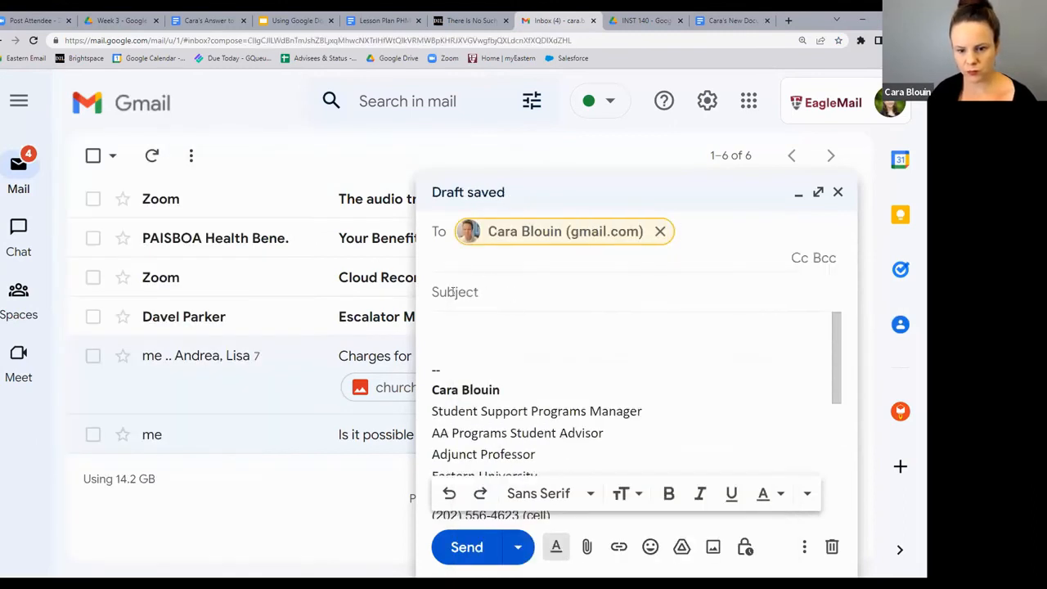
# Step: Give the email the subject "My Document" and paste the copied document link into its body
pyautogui.click(465, 292)
pyautogui.write('My Document')
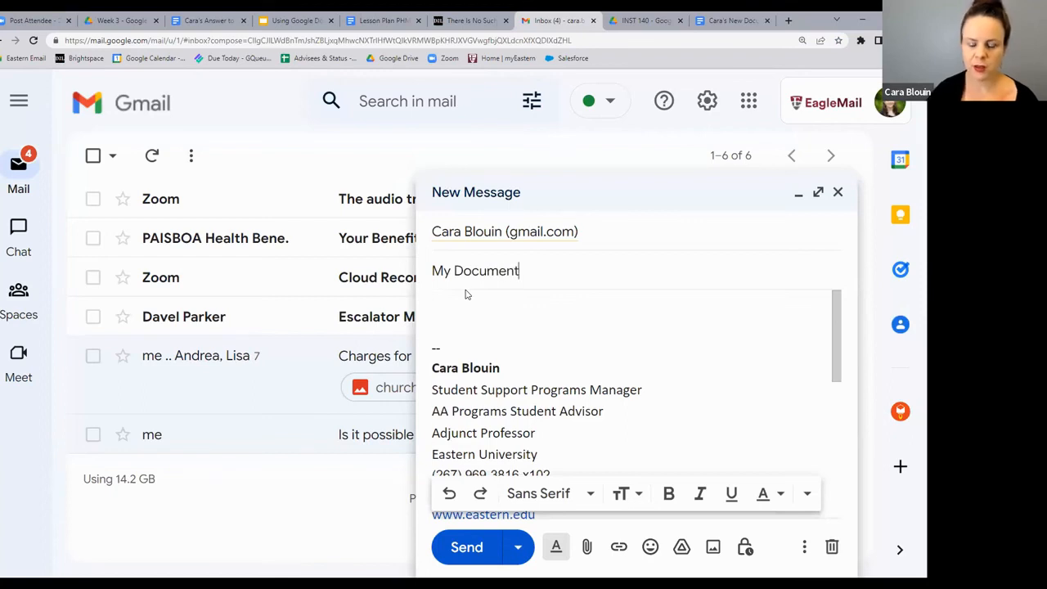
pyautogui.click(463, 307)
pyautogui.rightClick(463, 310)
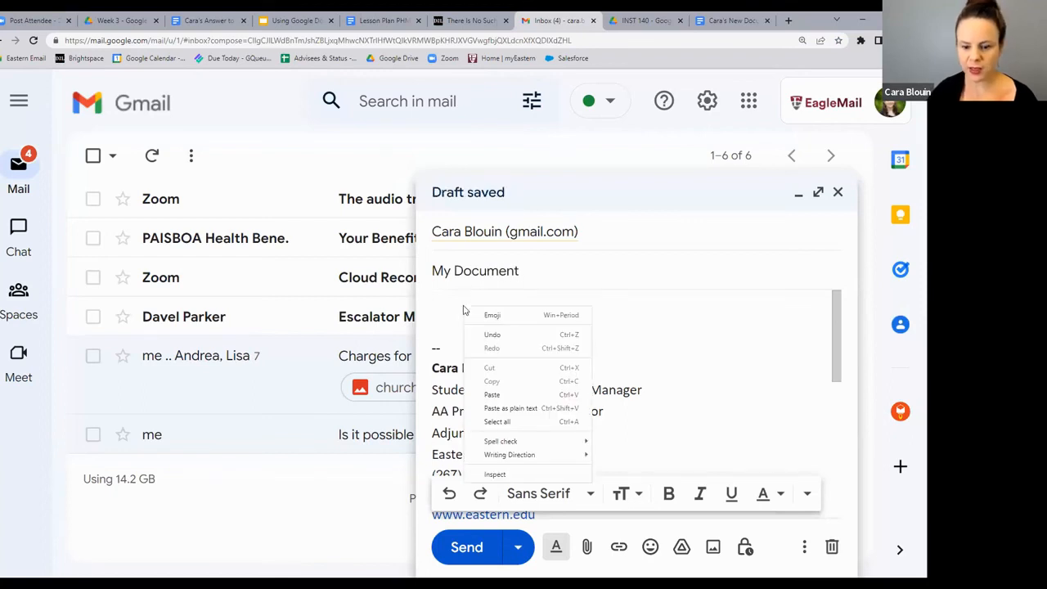
pyautogui.click(493, 395)
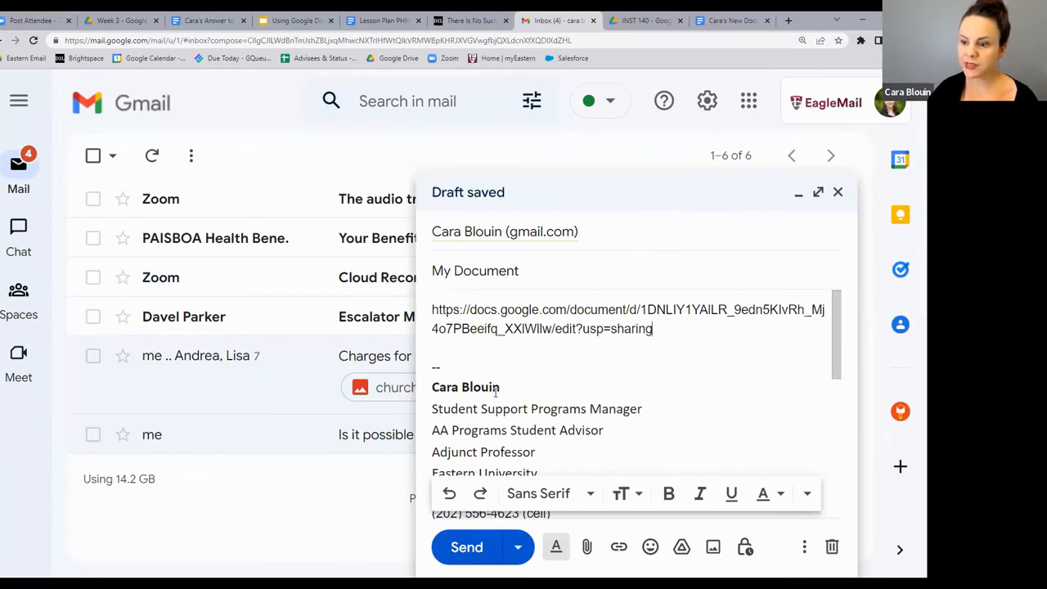
# Step: Send the email and close the document's browser tab
pyautogui.click(466, 547)
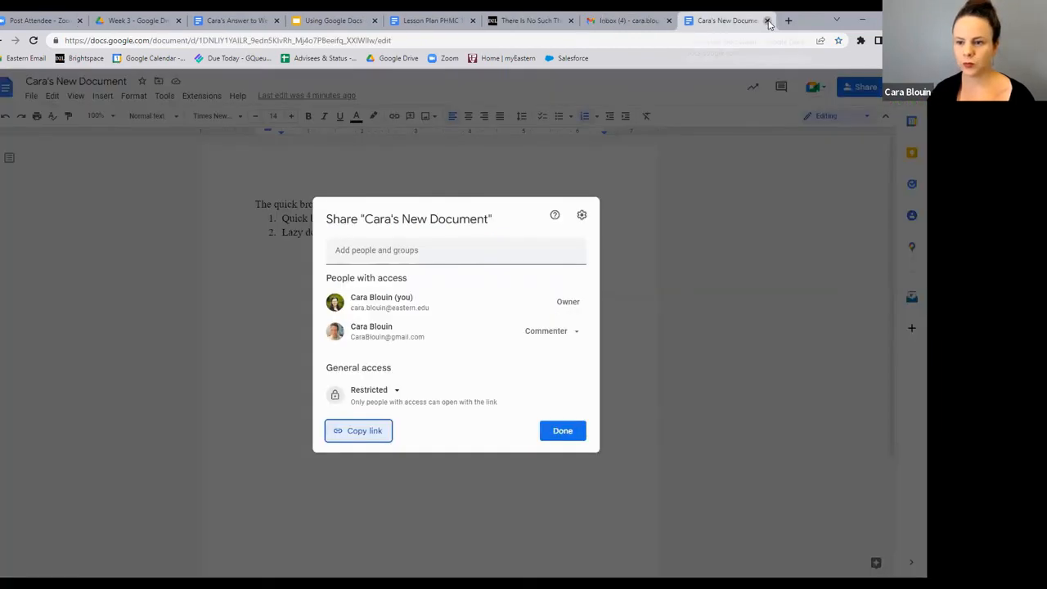
pyautogui.click(768, 21)
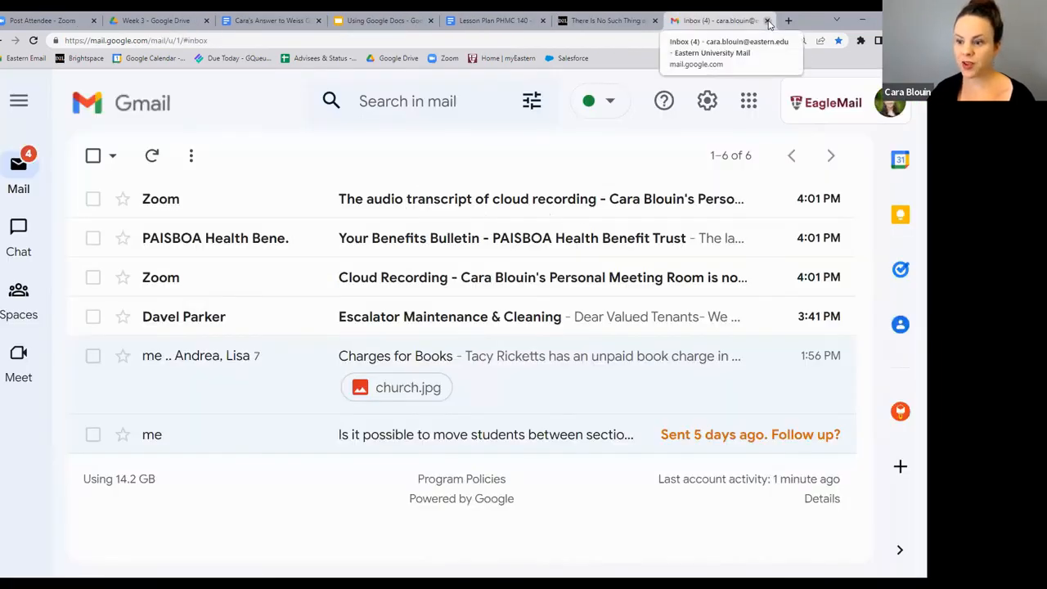
# Step: Switch from Gmail to Google Drive and open the new document stored in the INST 140 folder
pyautogui.click(750, 100)
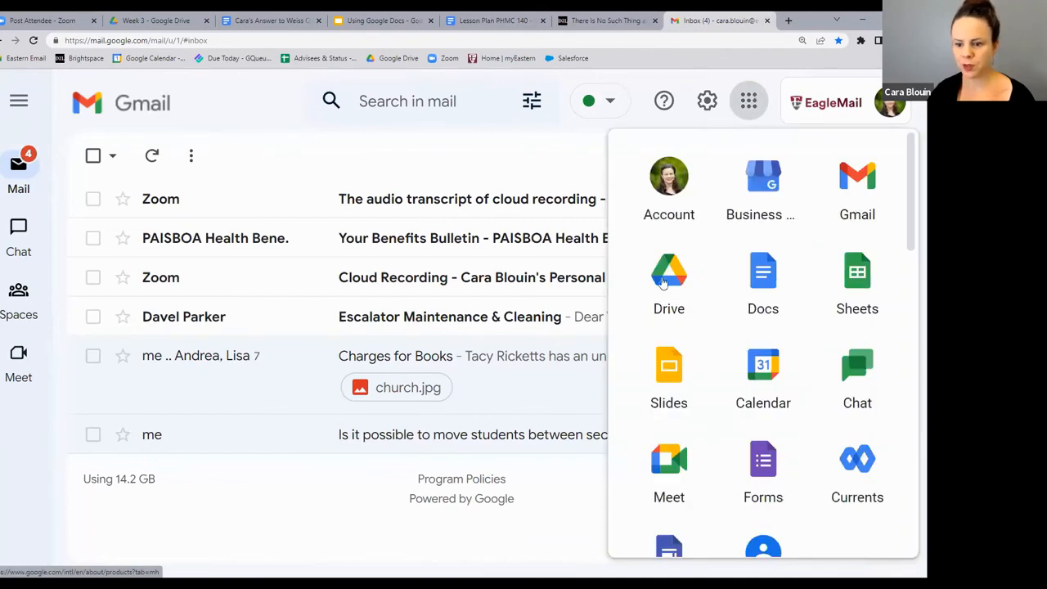
pyautogui.click(664, 281)
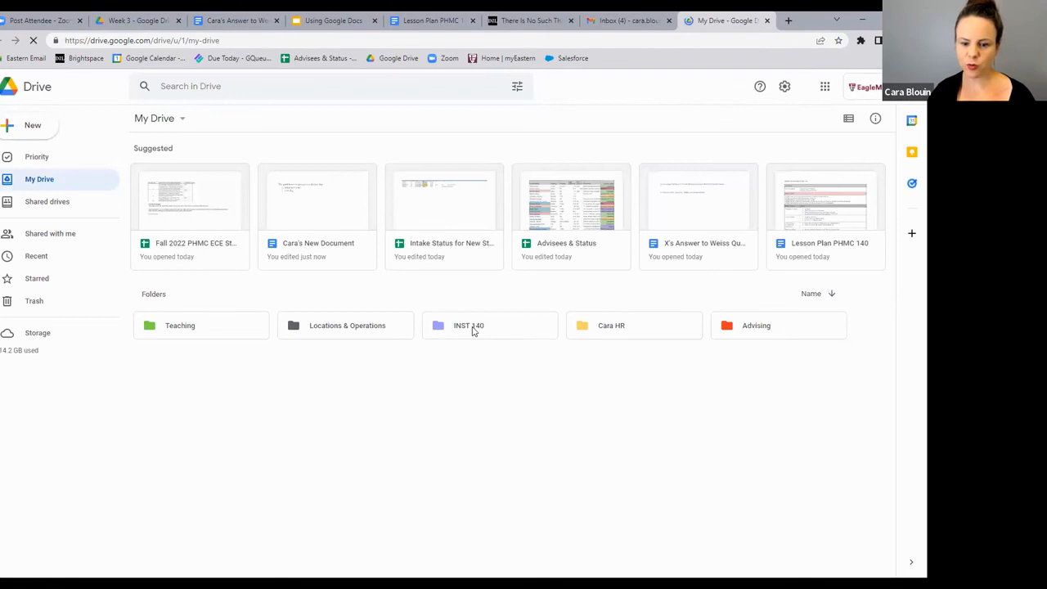
pyautogui.doubleClick(473, 330)
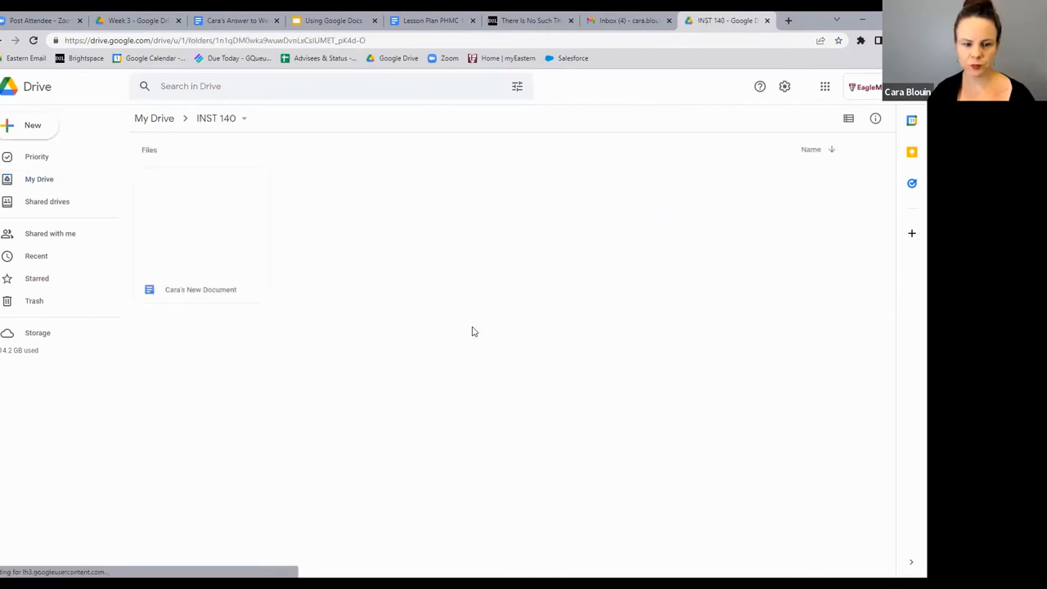
pyautogui.doubleClick(207, 224)
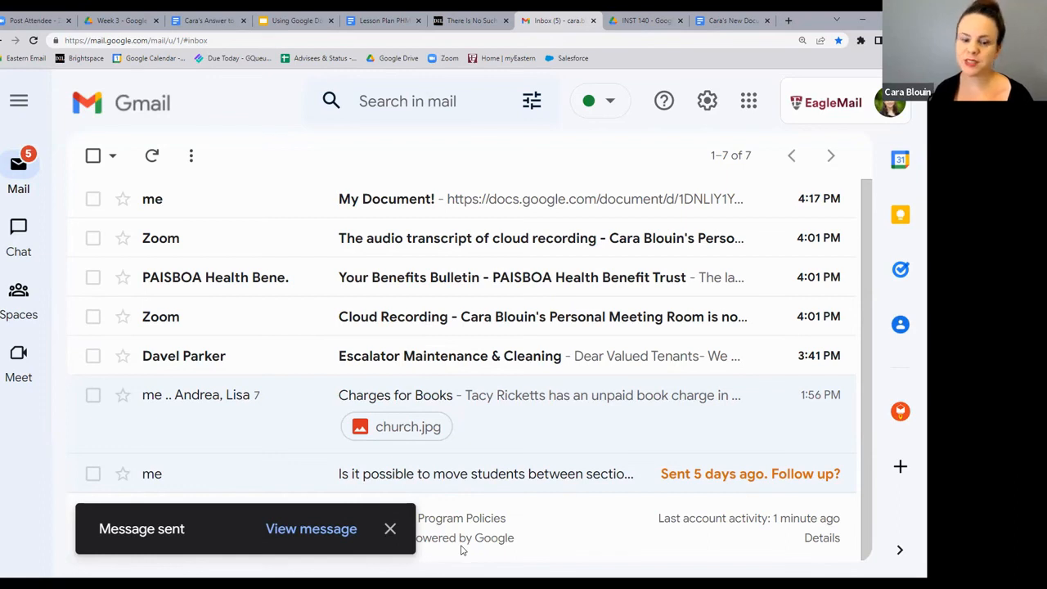
# Step: Open the received "My Document!" email in Gmail and follow its link to the shared document
pyautogui.click(398, 202)
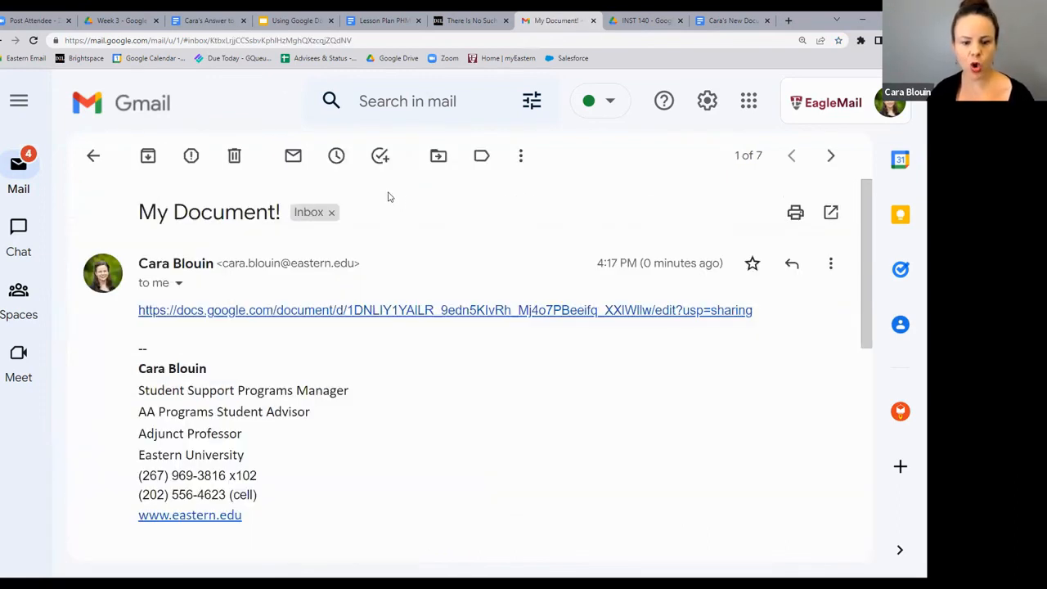
pyautogui.click(330, 311)
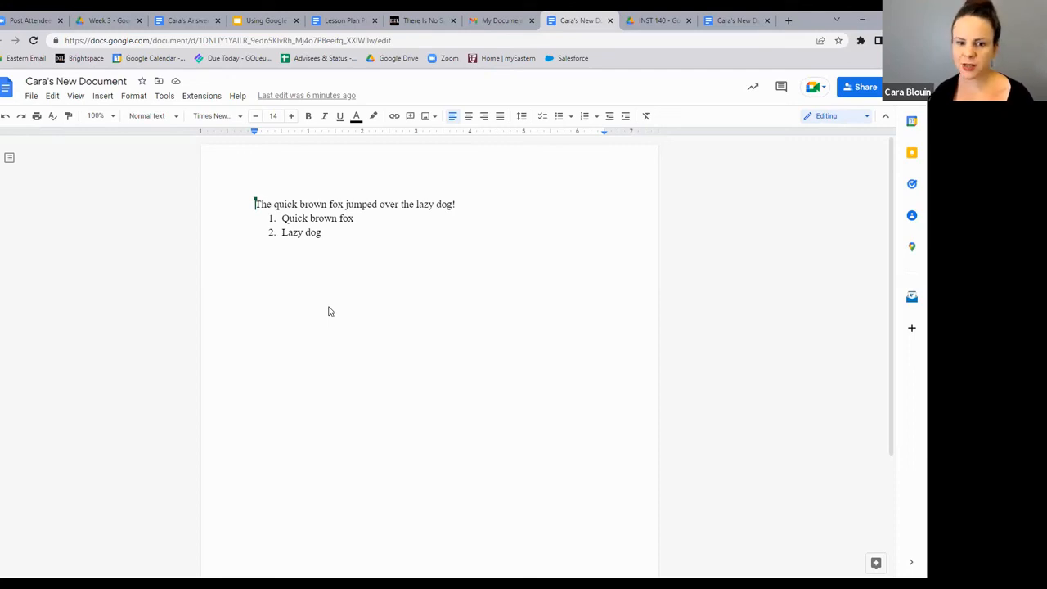
# Step: Post the comment "Was the fox really quick?" on the word "The" at the start of the document's first sentence
pyautogui.click(411, 116)
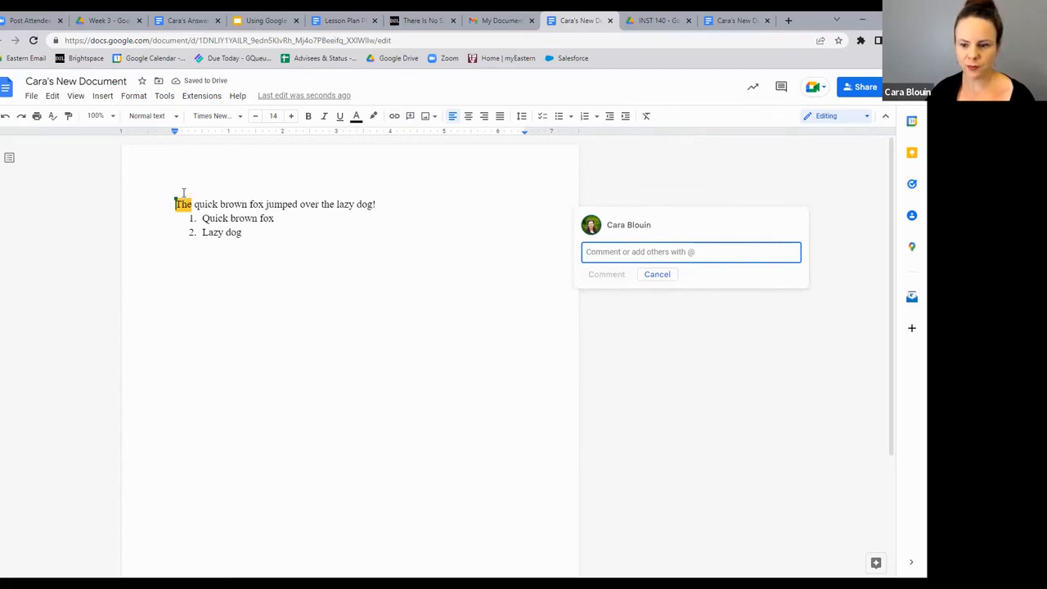
pyautogui.write('Was the fox really quic?')
pyautogui.press('BackSpace')
pyautogui.write('k?')
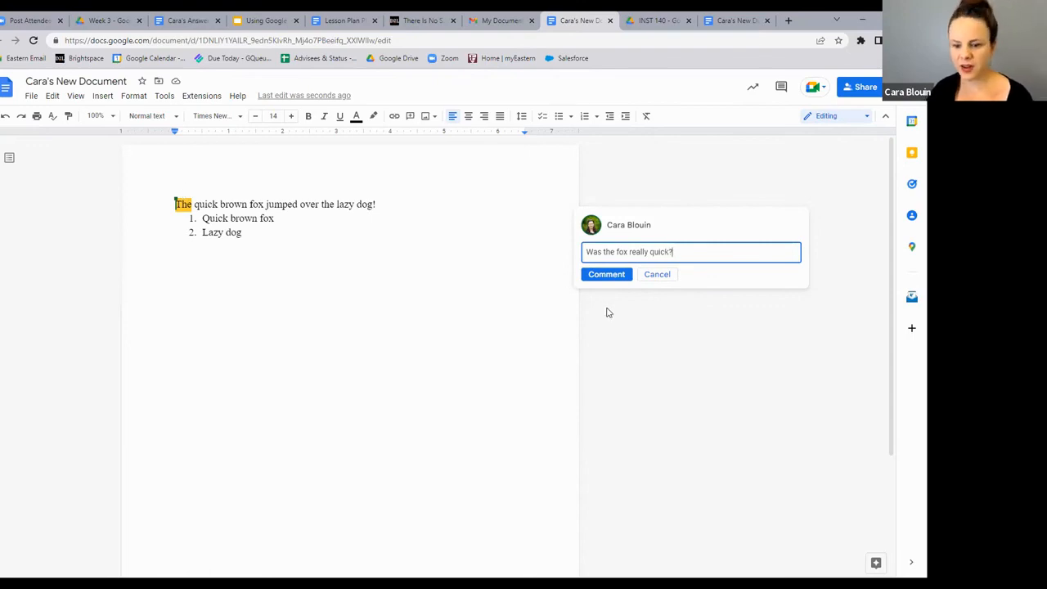
pyautogui.click(616, 274)
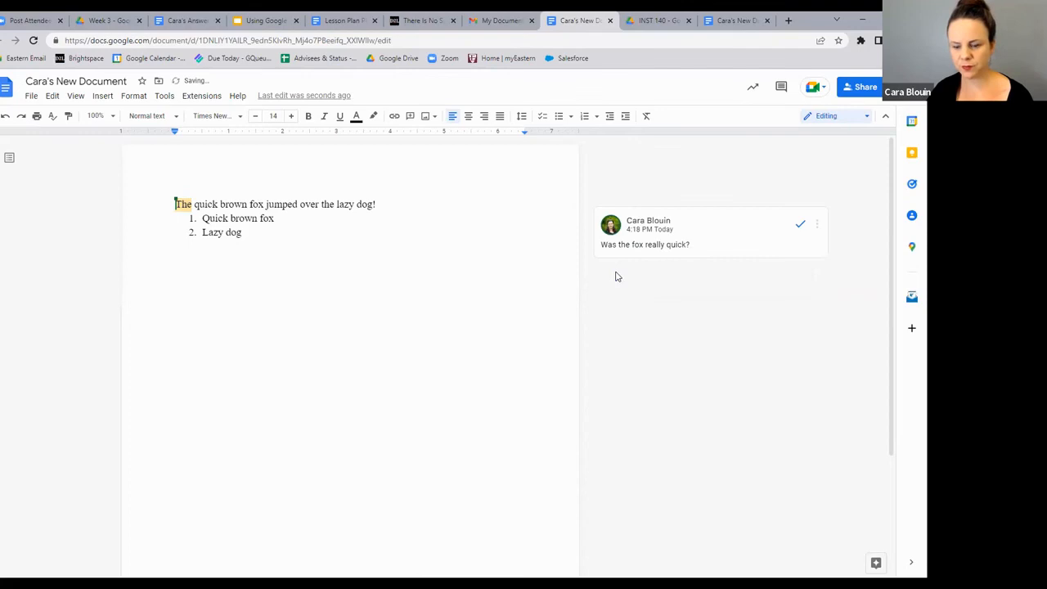